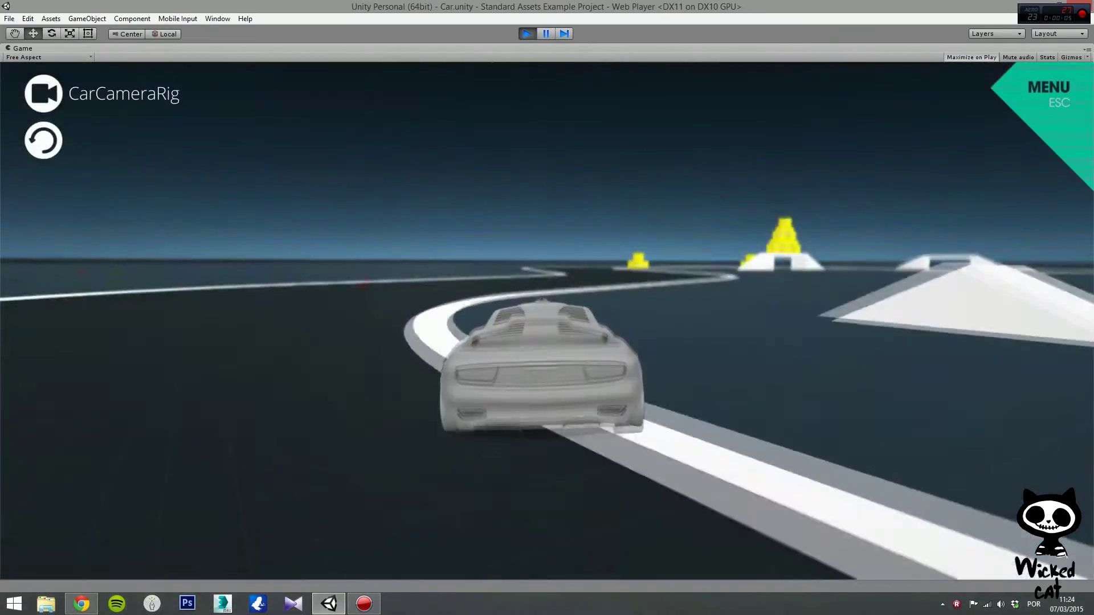
pyautogui.press('Up')
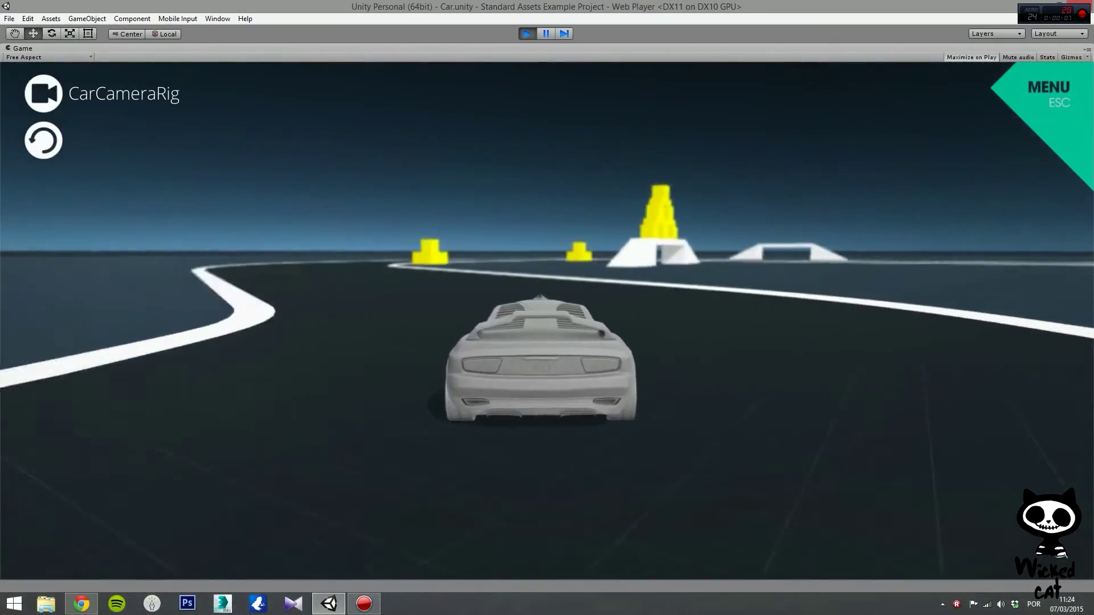
pyautogui.press('Right')
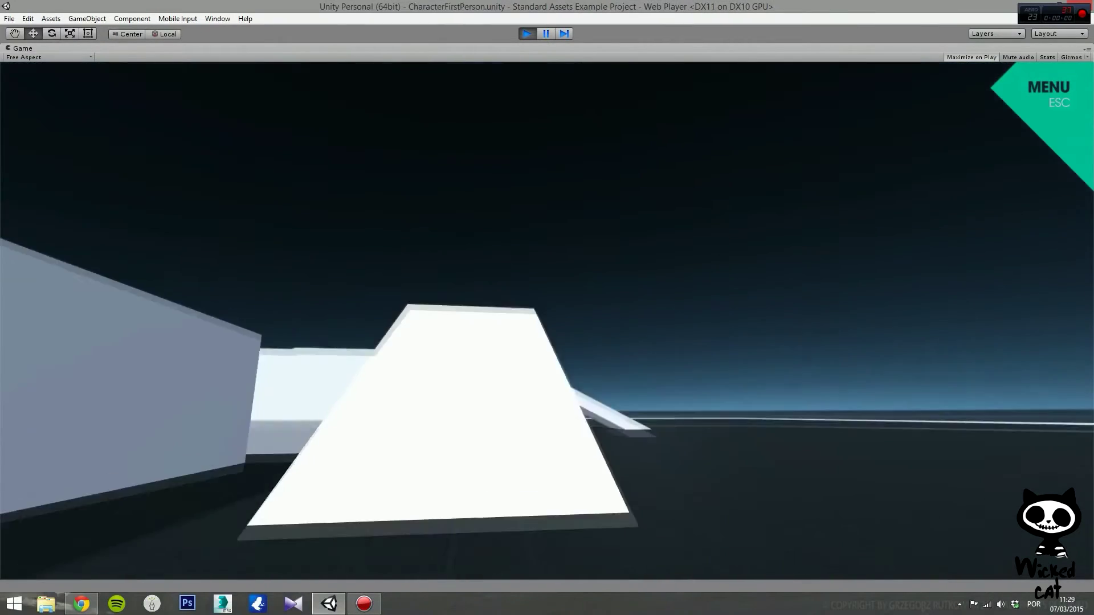
pyautogui.press('Up')
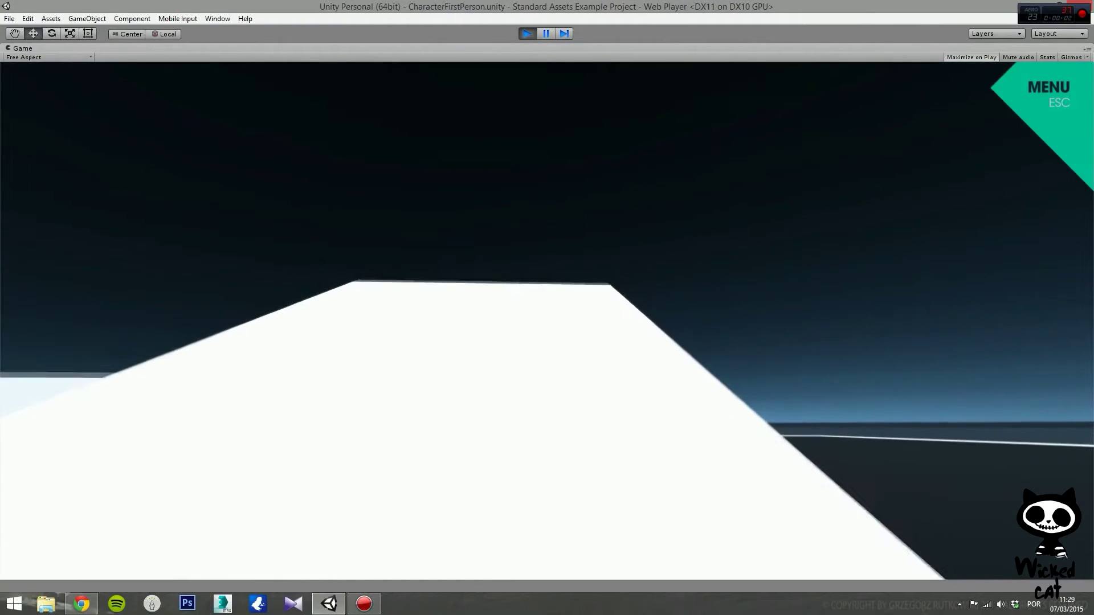
pyautogui.press('Up')
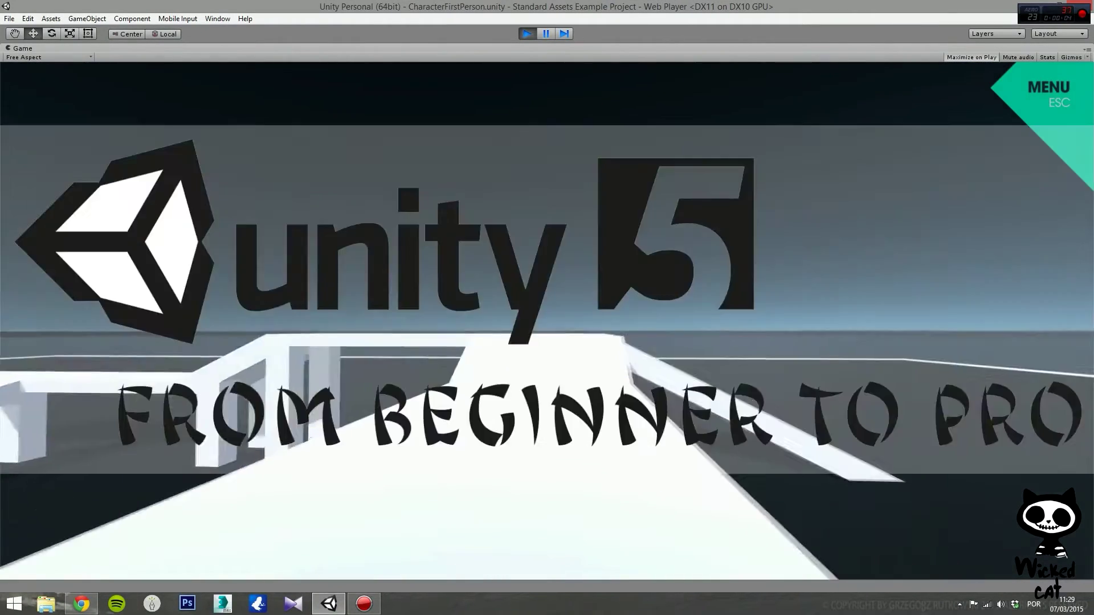
pyautogui.press('Up')
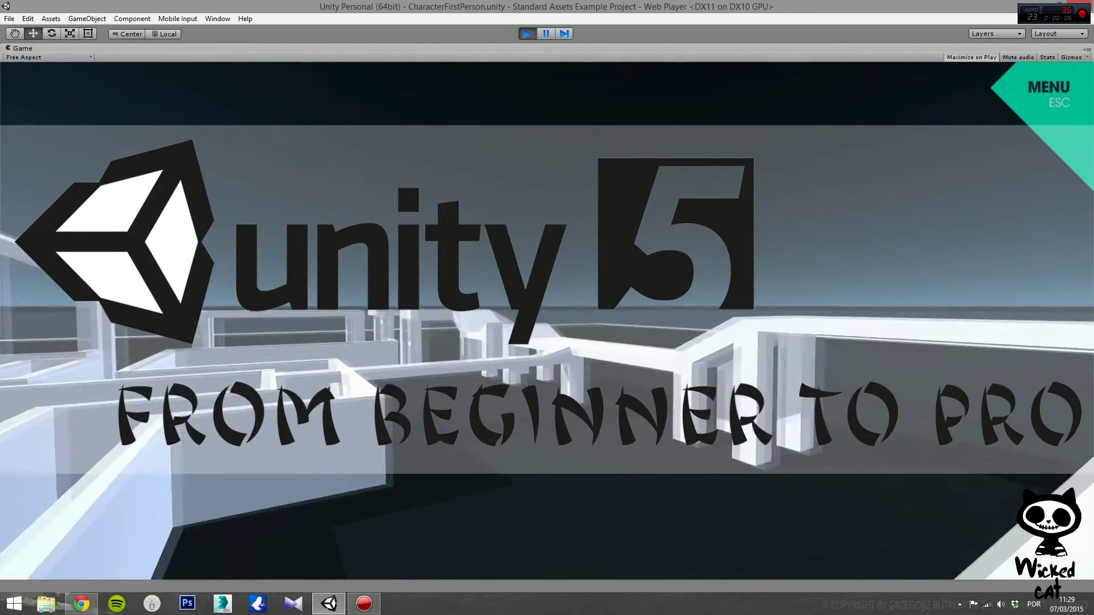
pyautogui.press('Up')
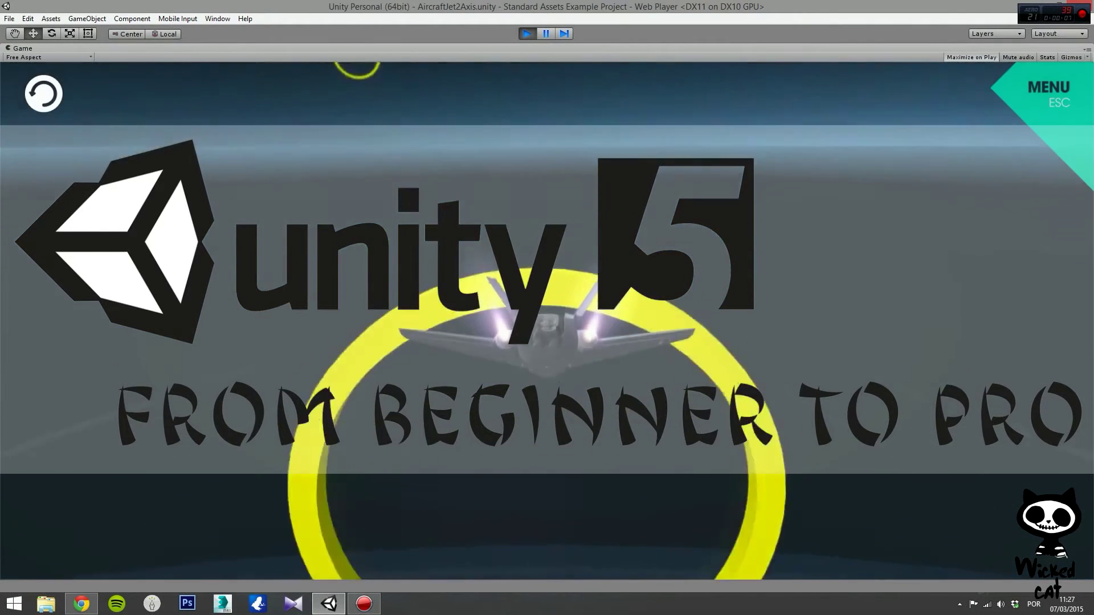
pyautogui.press('Down')
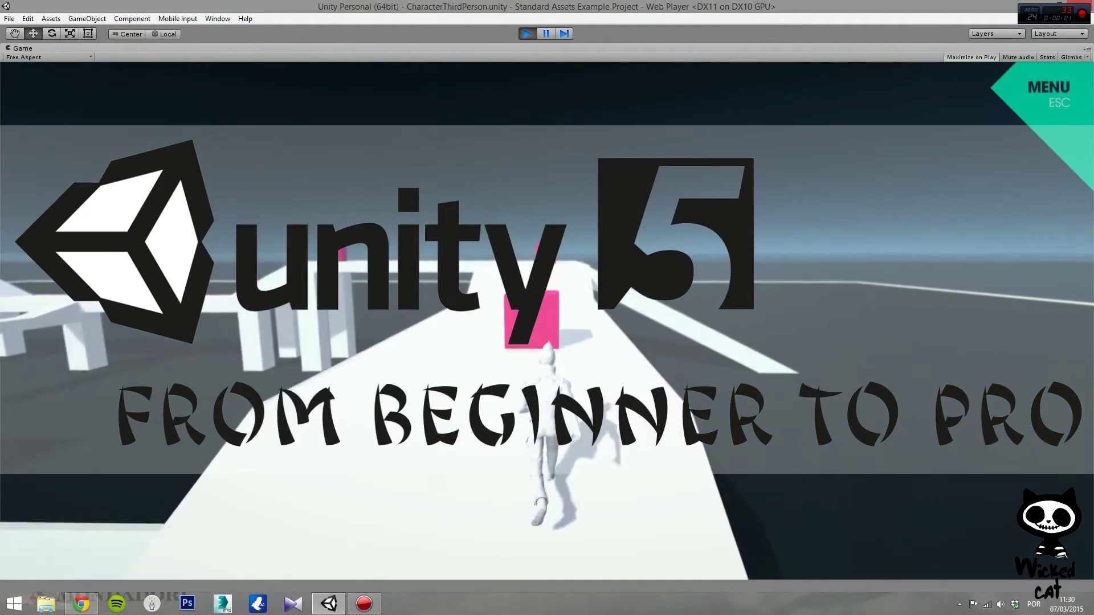
pyautogui.press('Up')
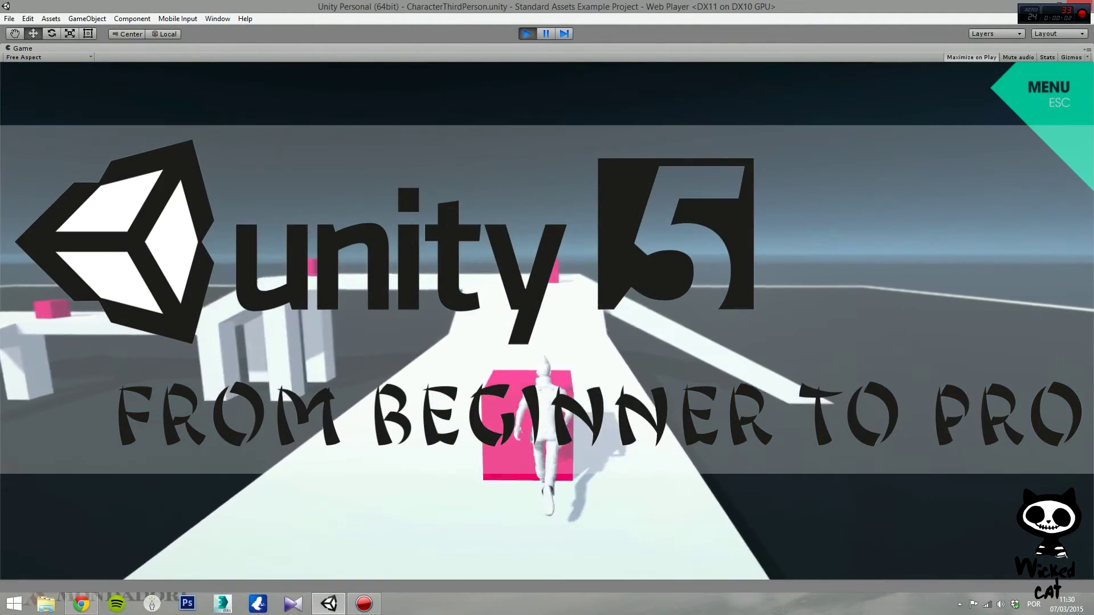
pyautogui.press('Up')
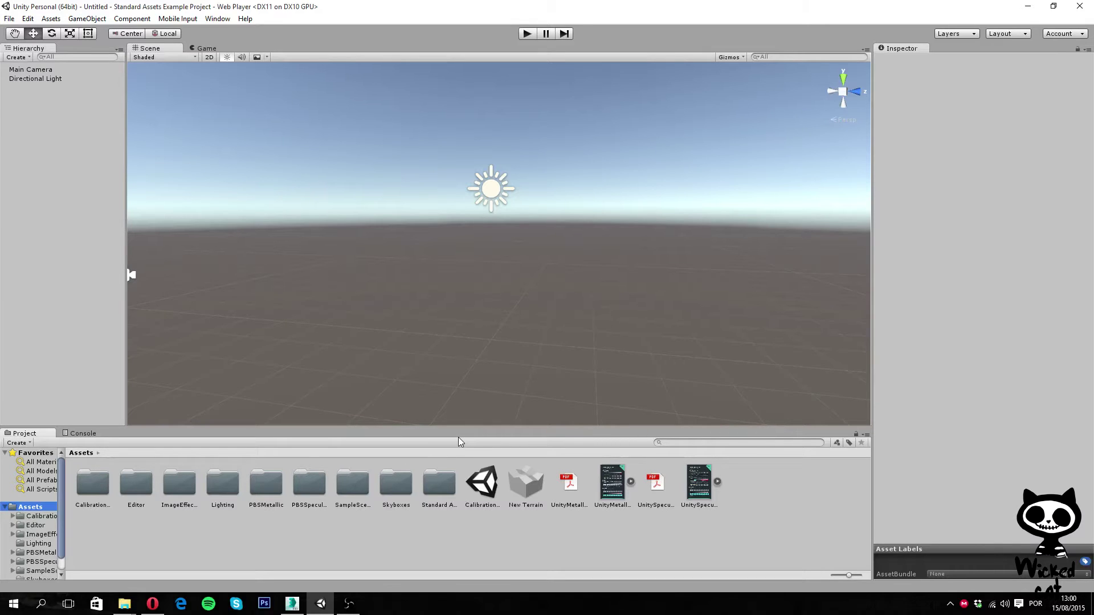
# - Switch to 3ds Max and examine how the truck's wheels and other parts are parented under Base
pyautogui.click(301, 597)
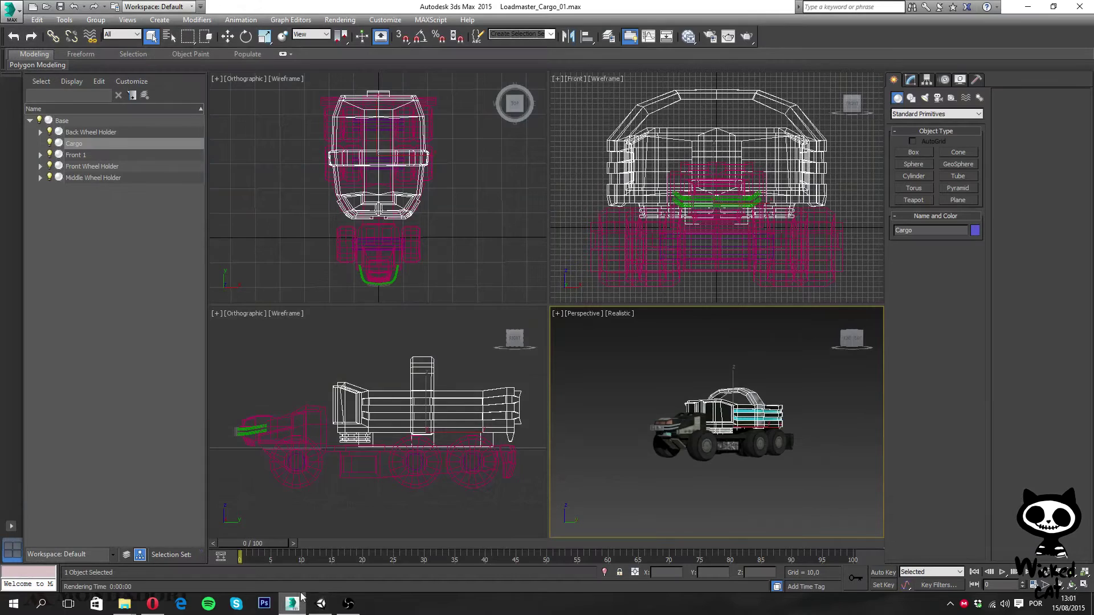
pyautogui.click(317, 356)
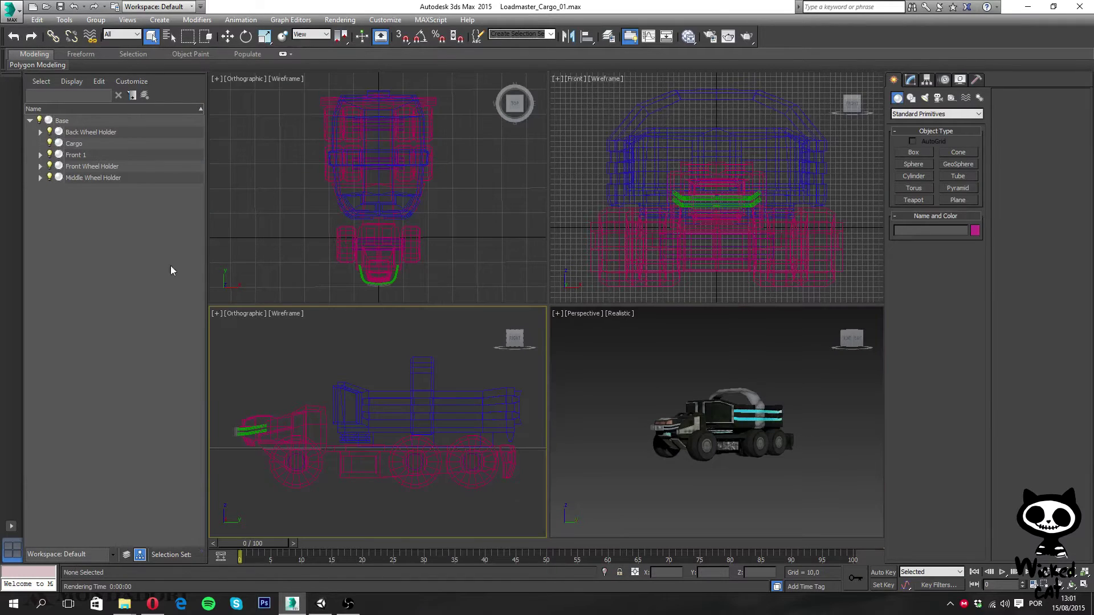
pyautogui.click(30, 120)
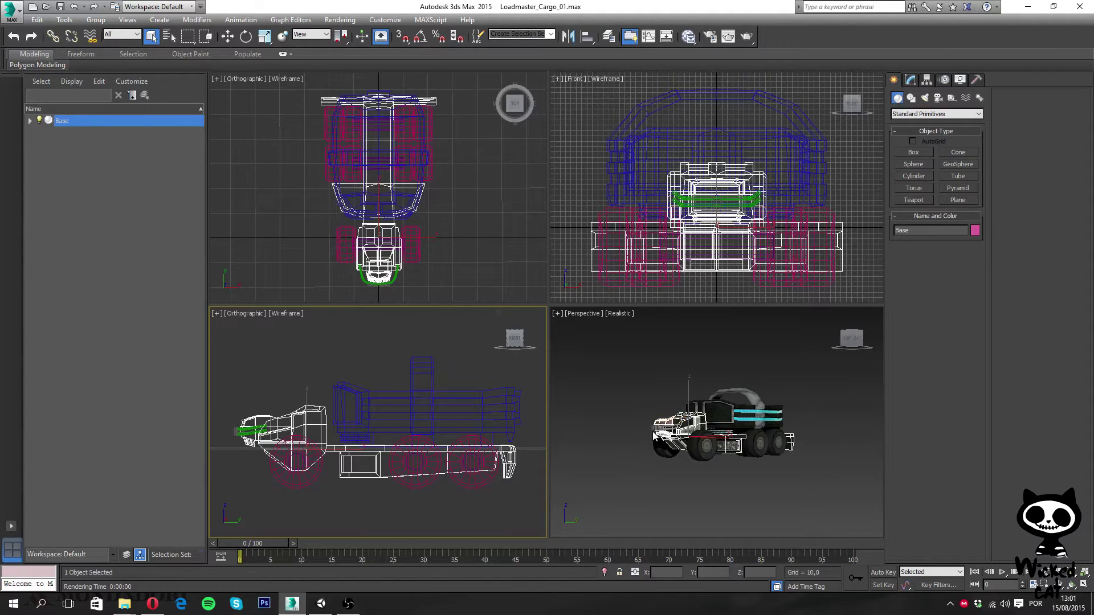
pyautogui.click(621, 449)
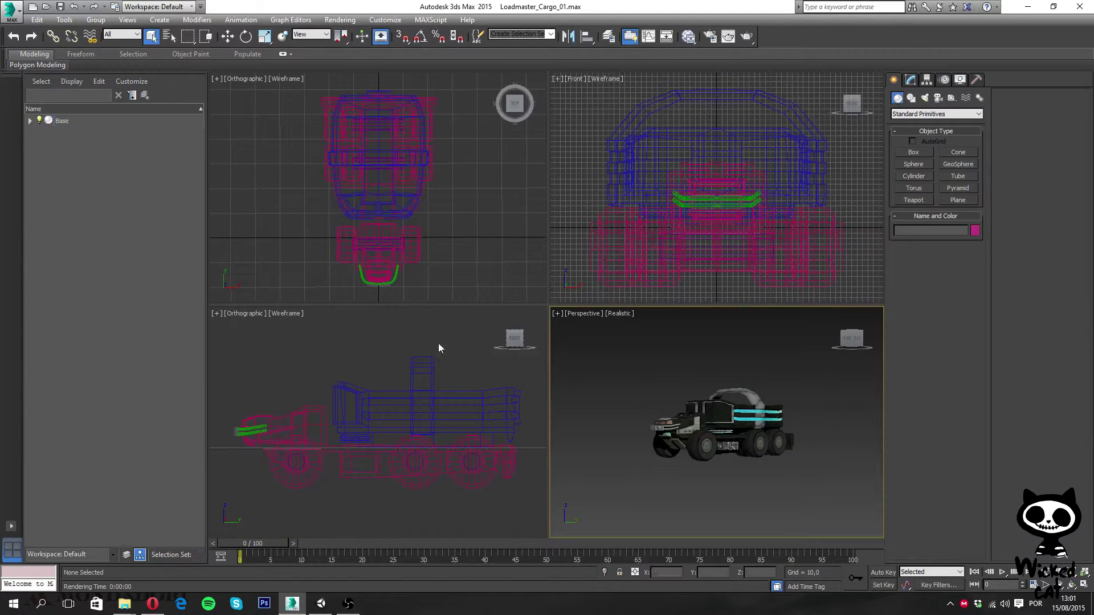
pyautogui.click(400, 246)
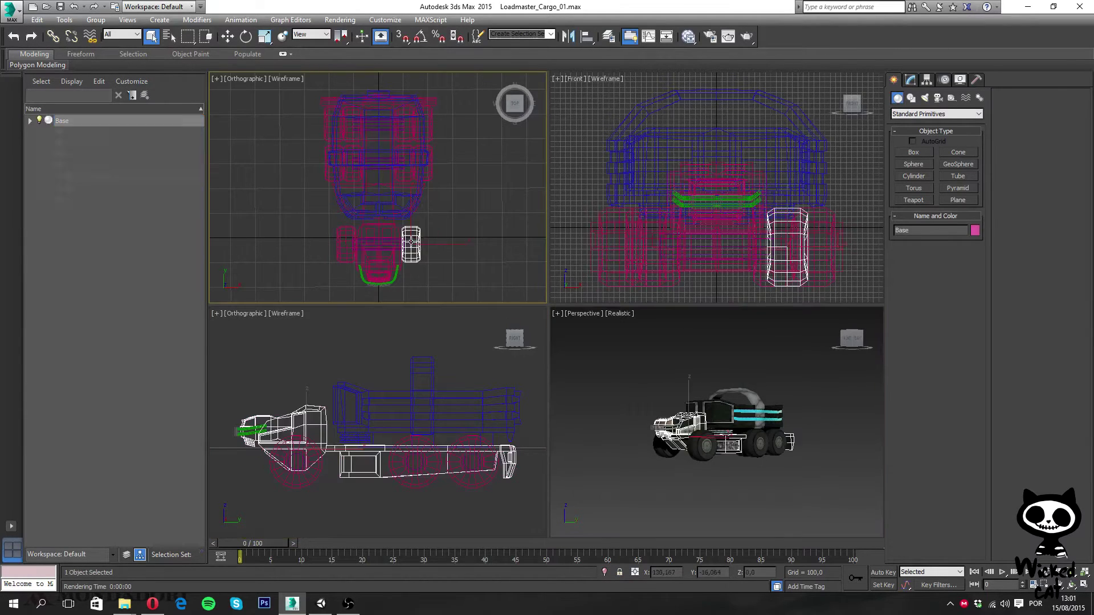
pyautogui.click(457, 273)
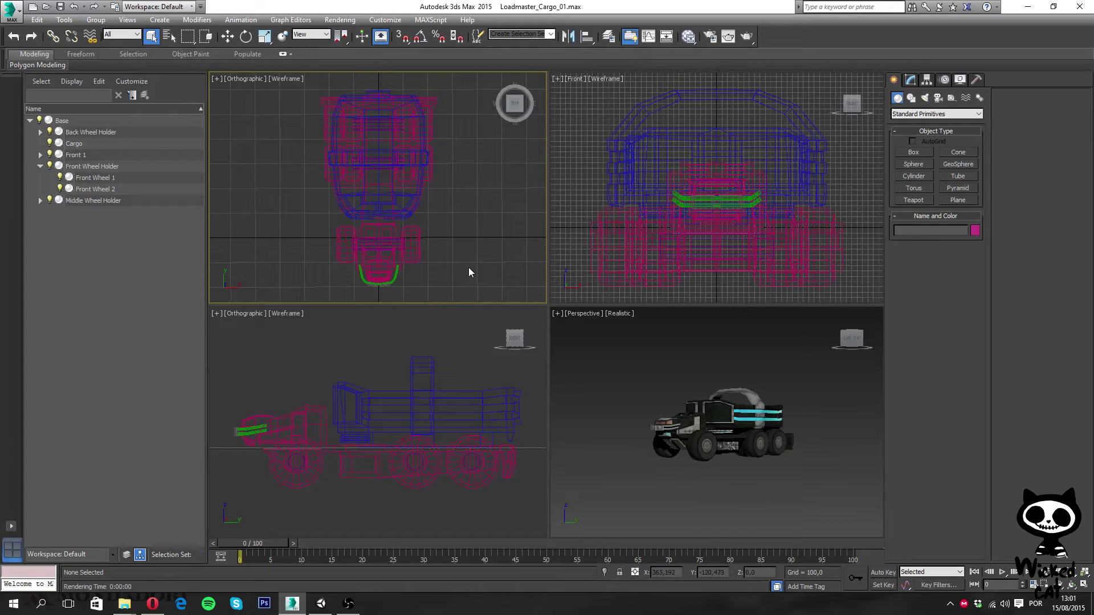
# - Try moving the Base object along the Y axis together with its child parts
pyautogui.click(61, 121)
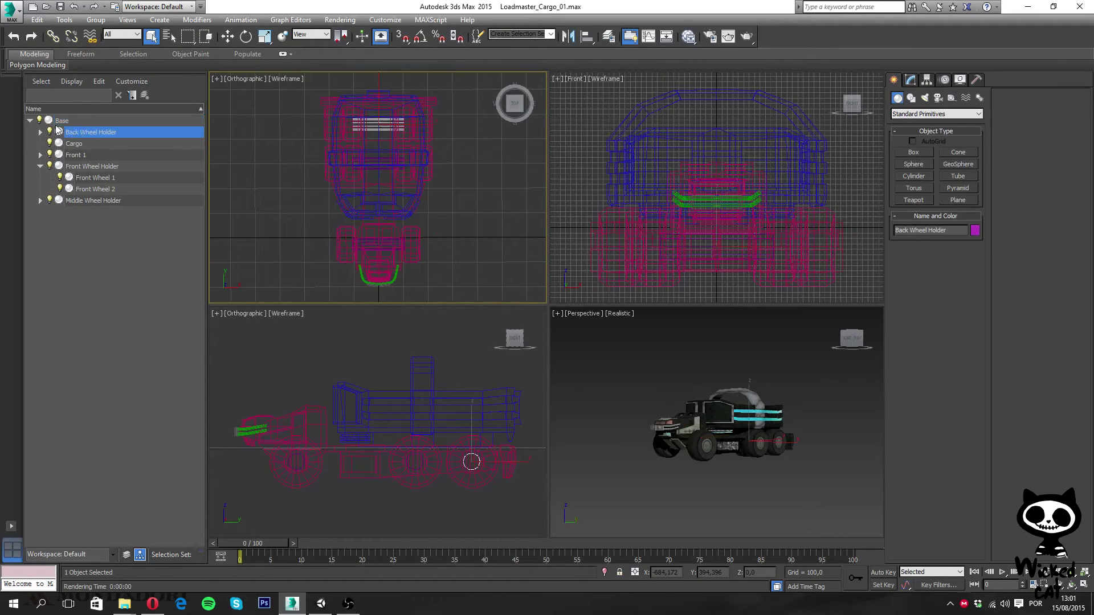
pyautogui.click(227, 36)
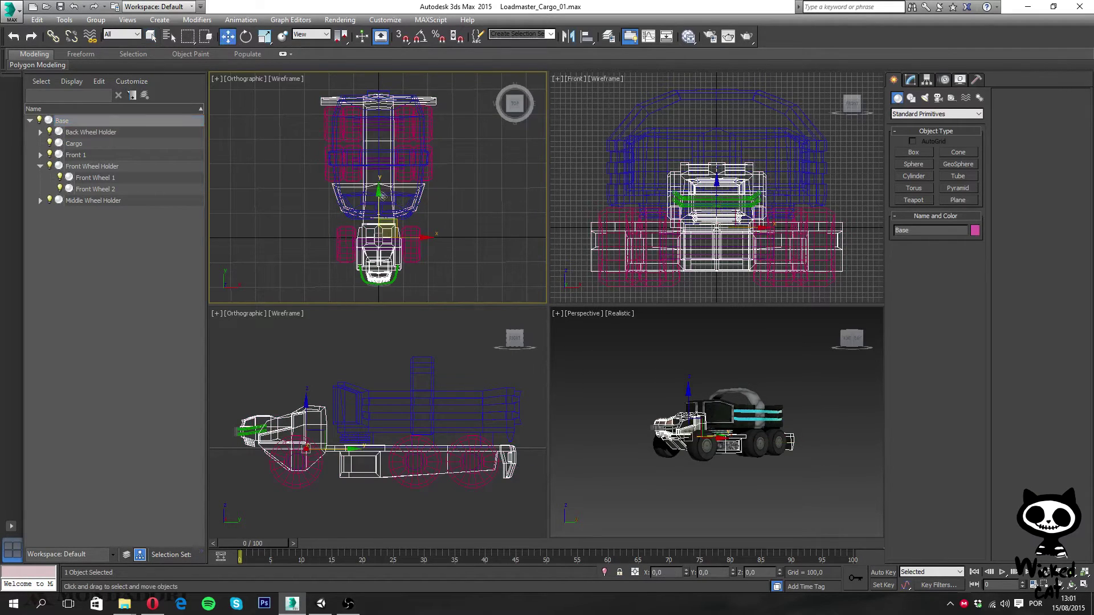
pyautogui.moveTo(379, 191); pyautogui.dragTo(379, 154)
pyautogui.rightClick(379, 164)
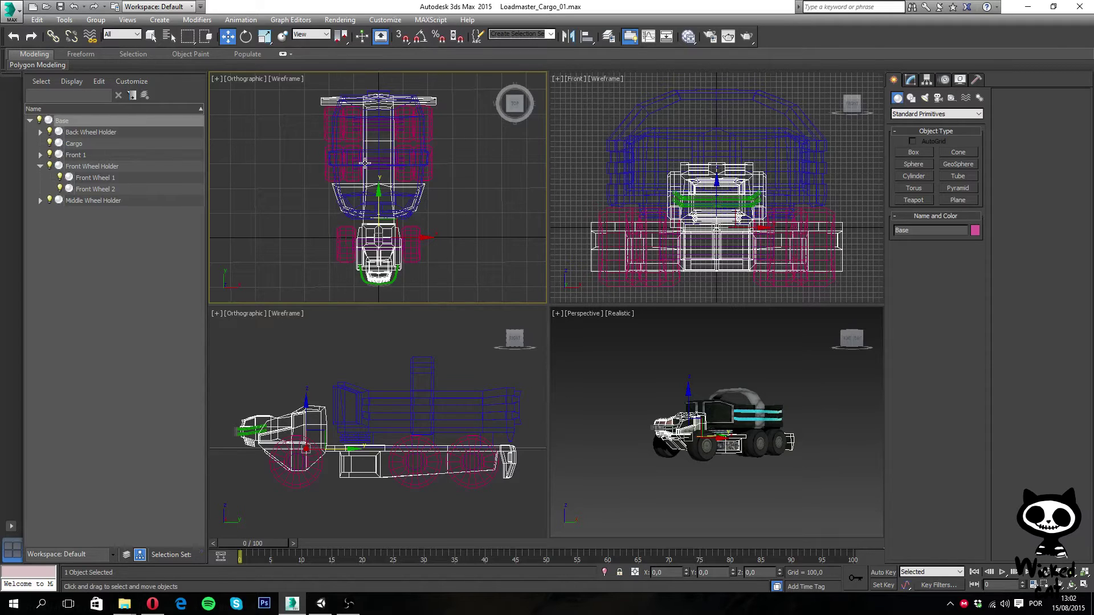
# - Inspect the Cargo, Front 1 and Front Wheel 1 objects one by one in the truck's hierarchy
pyautogui.click(74, 143)
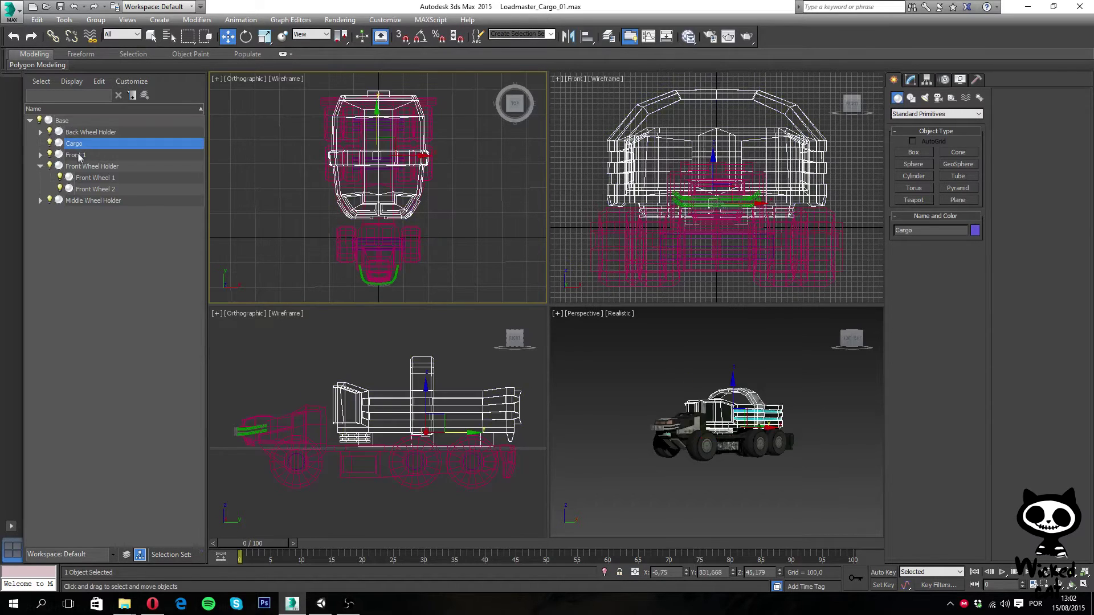
pyautogui.click(76, 154)
pyautogui.click(94, 177)
pyautogui.click(109, 244)
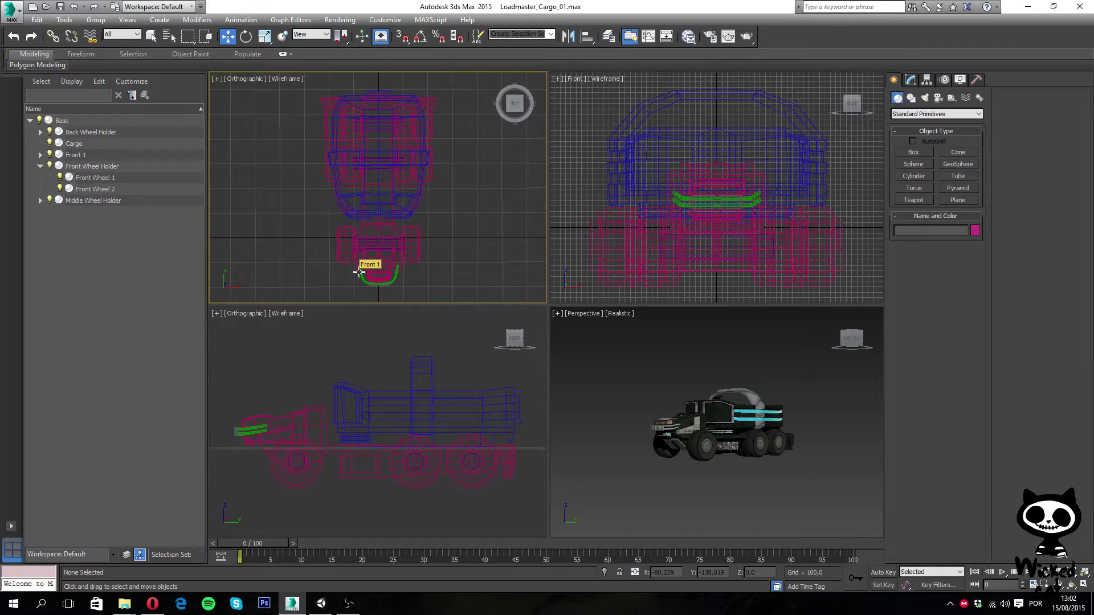
# - Inspect the Base object's modifier stack, including its Unwrap UVW modifier
pyautogui.click(695, 415)
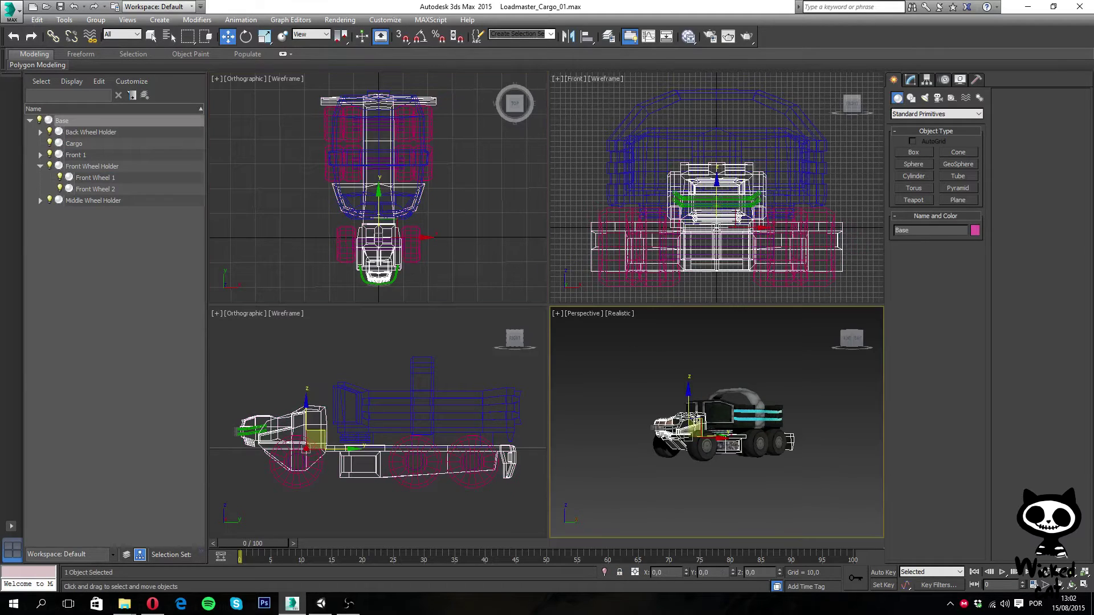
pyautogui.click(910, 80)
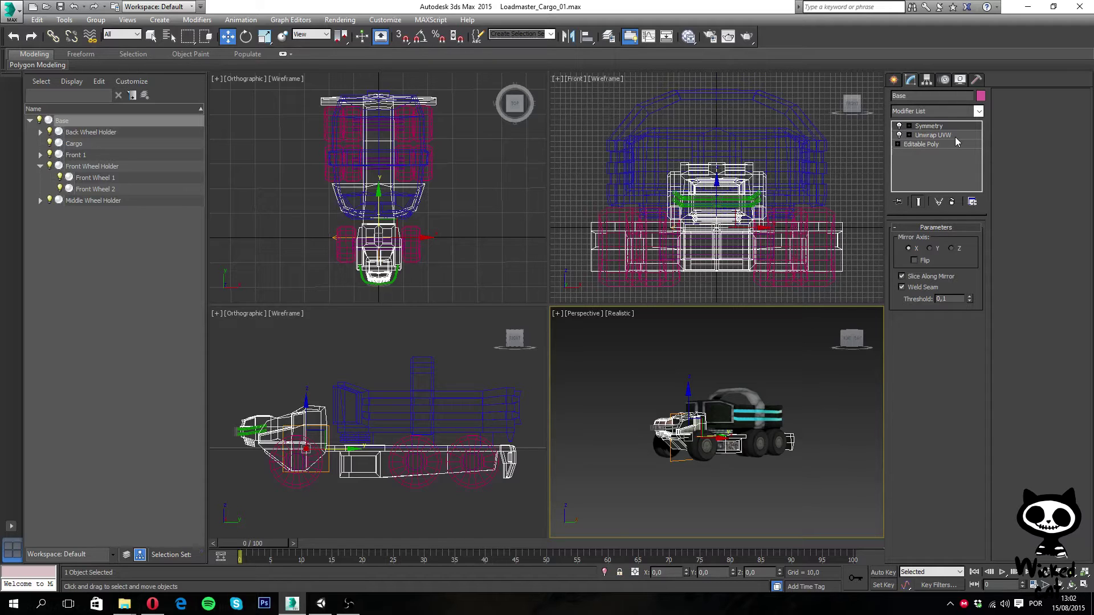
pyautogui.click(955, 137)
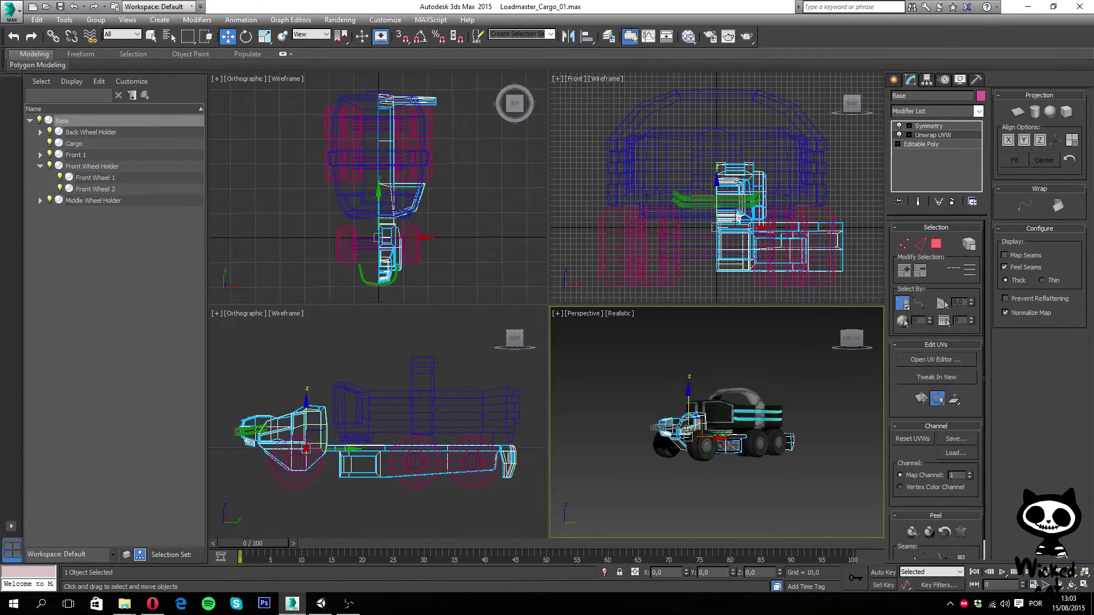
# - Show the truck from an angled view above with nothing selected, and maximize the perspective viewport
pyautogui.moveTo(851, 339); pyautogui.dragTo(866, 353)
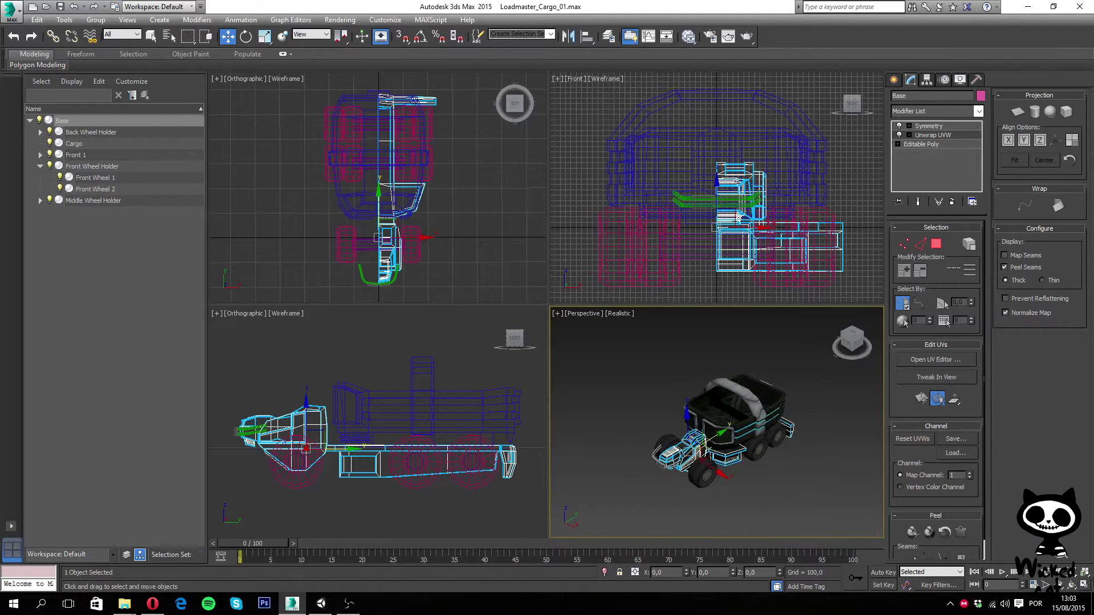
pyautogui.click(757, 505)
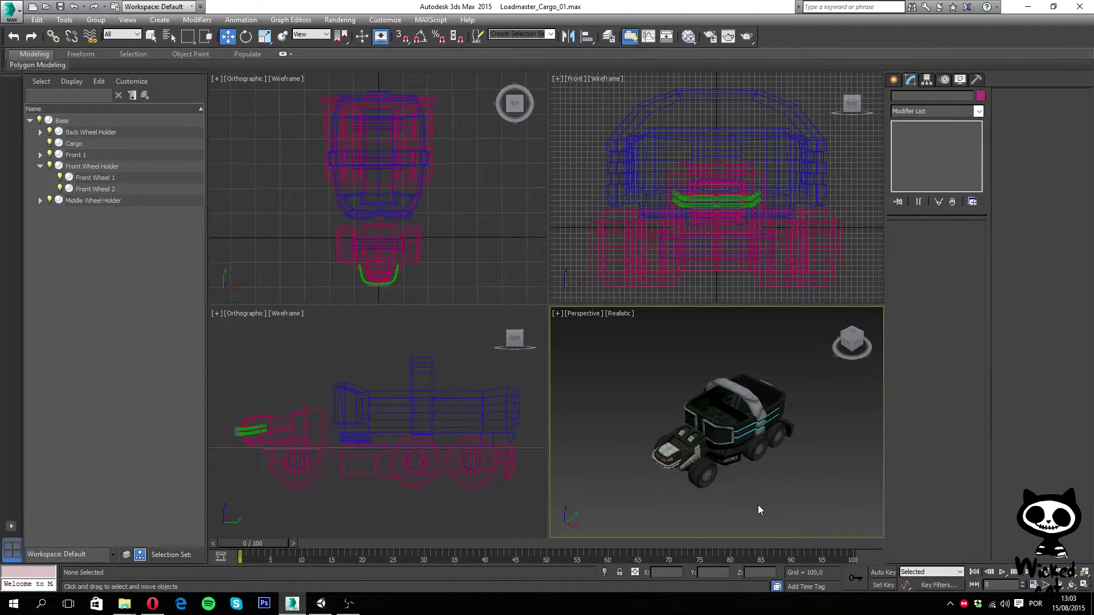
pyautogui.click(1085, 586)
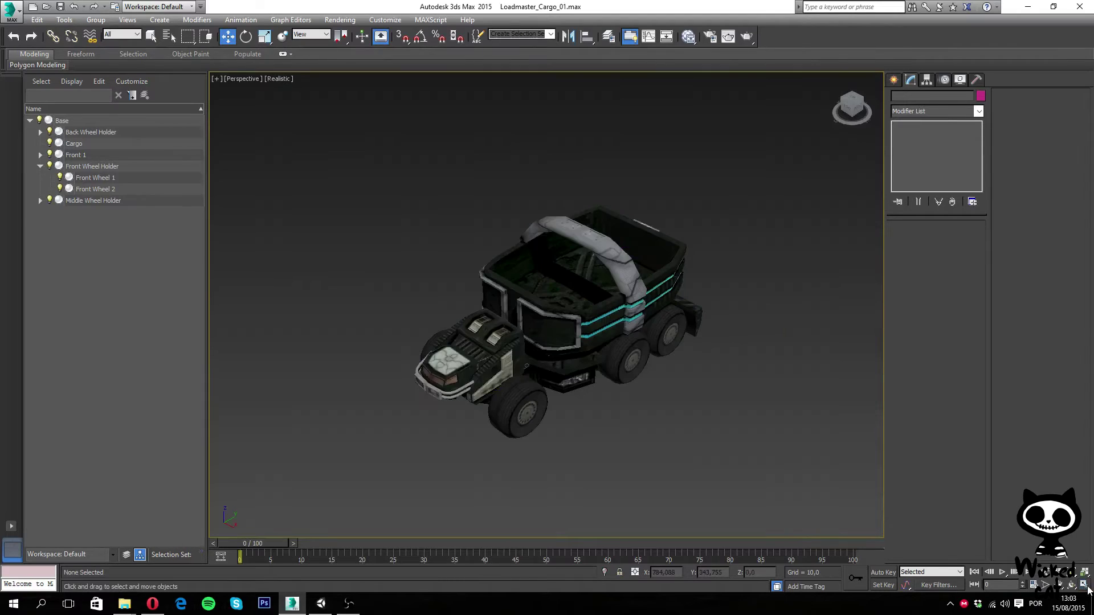
# - Affecting only the Base object's pivot, rotate it 90 degrees about X with angle snap on and center it to the object
pyautogui.click(508, 359)
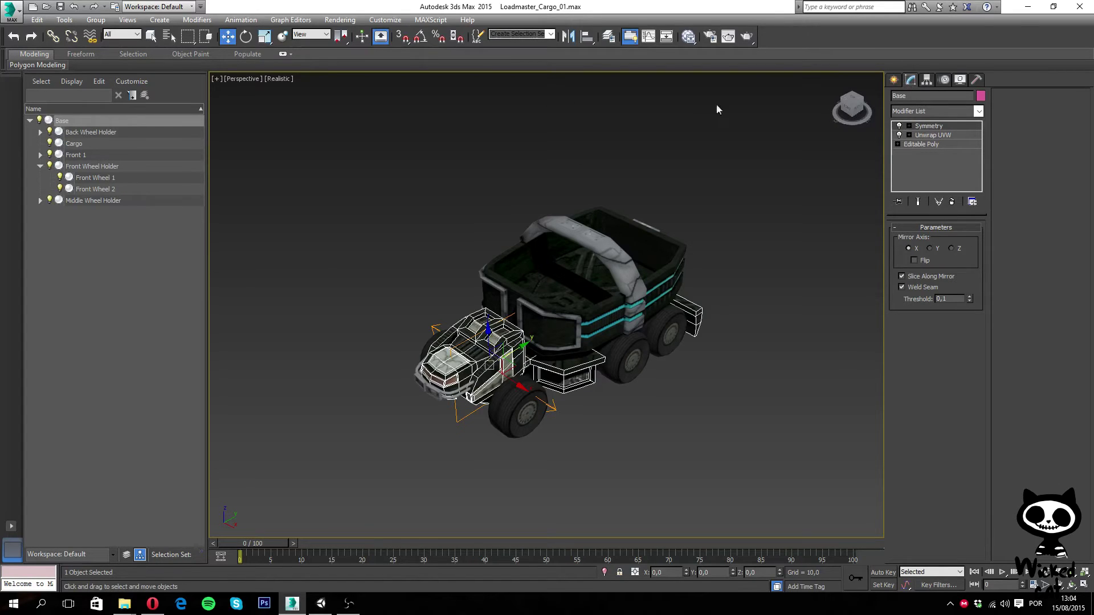
pyautogui.click(927, 80)
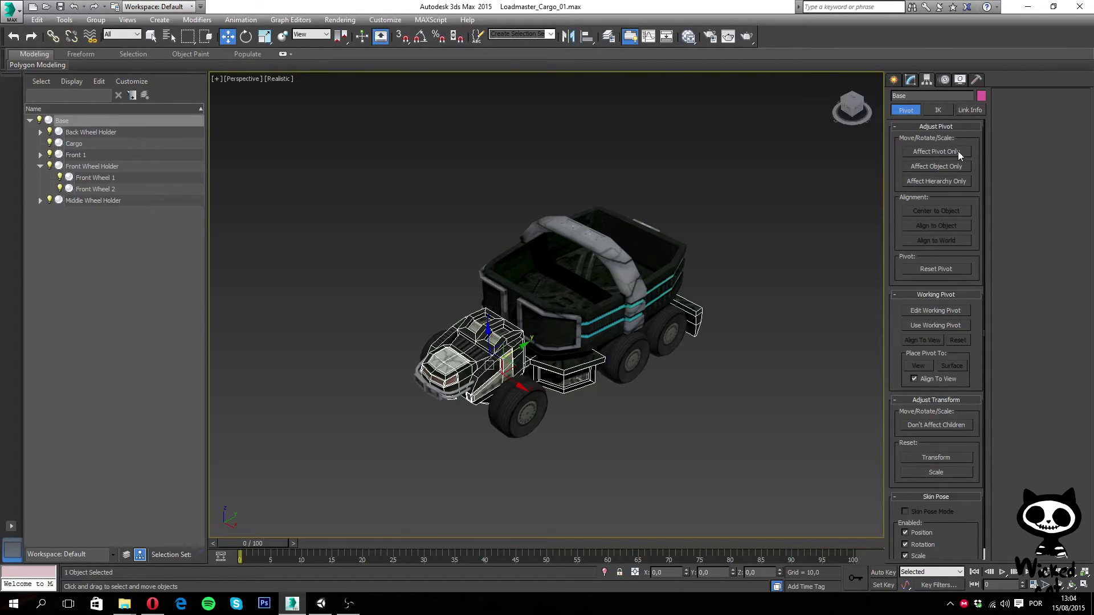
pyautogui.click(937, 151)
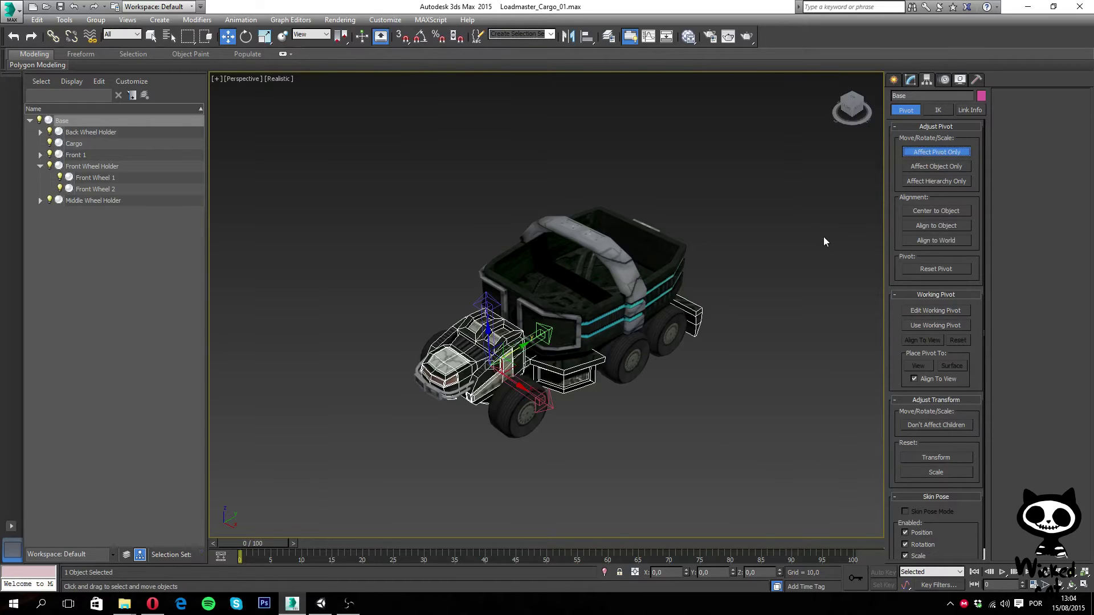
pyautogui.click(939, 473)
pyautogui.click(246, 37)
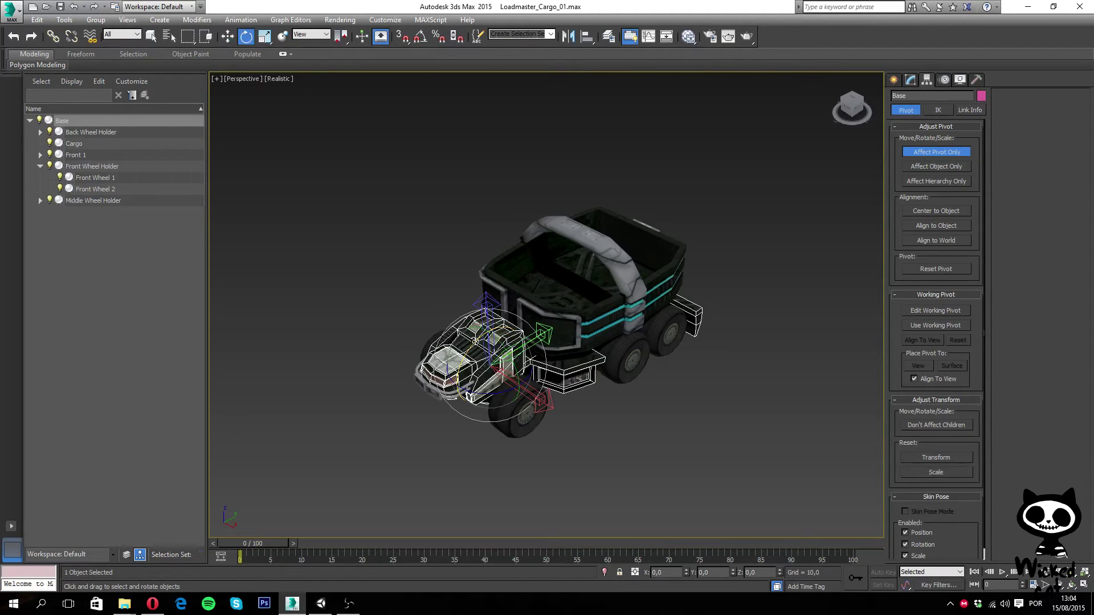
pyautogui.click(421, 38)
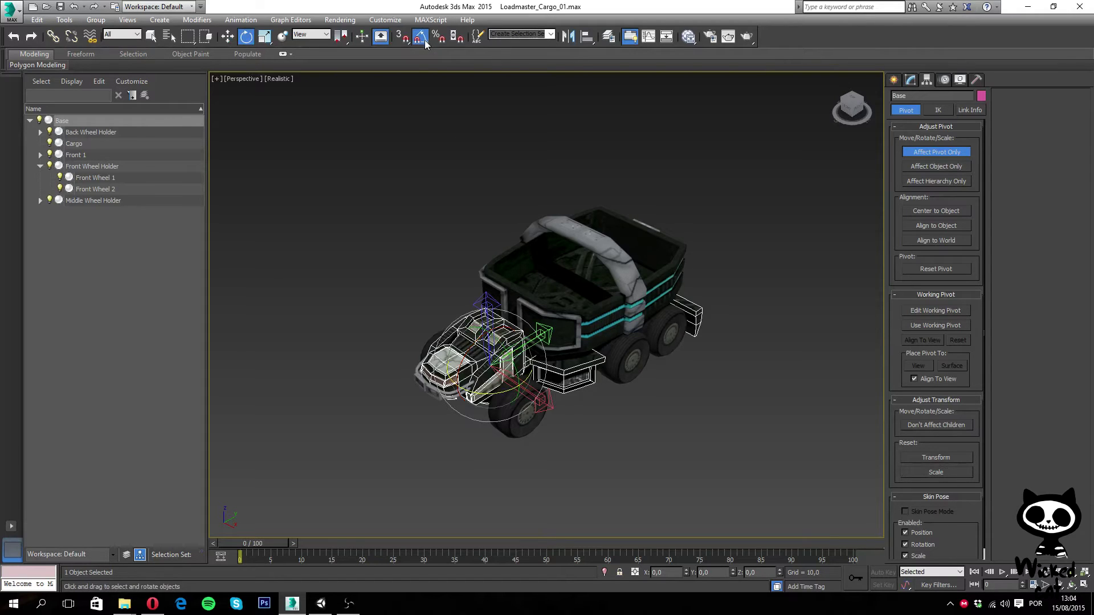
pyautogui.moveTo(480, 338); pyautogui.dragTo(463, 367)
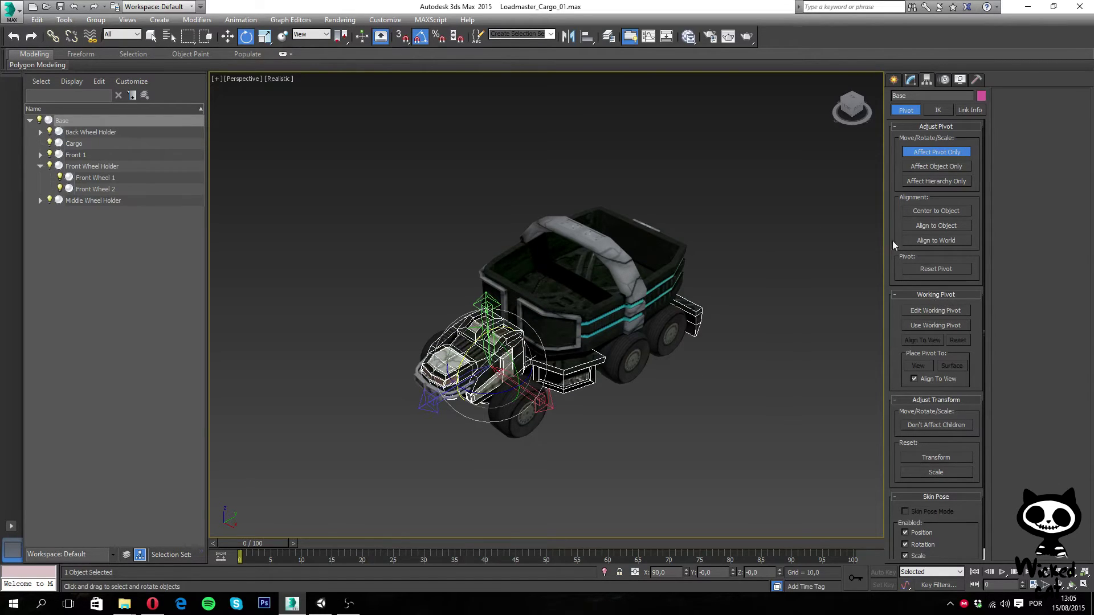
pyautogui.click(943, 211)
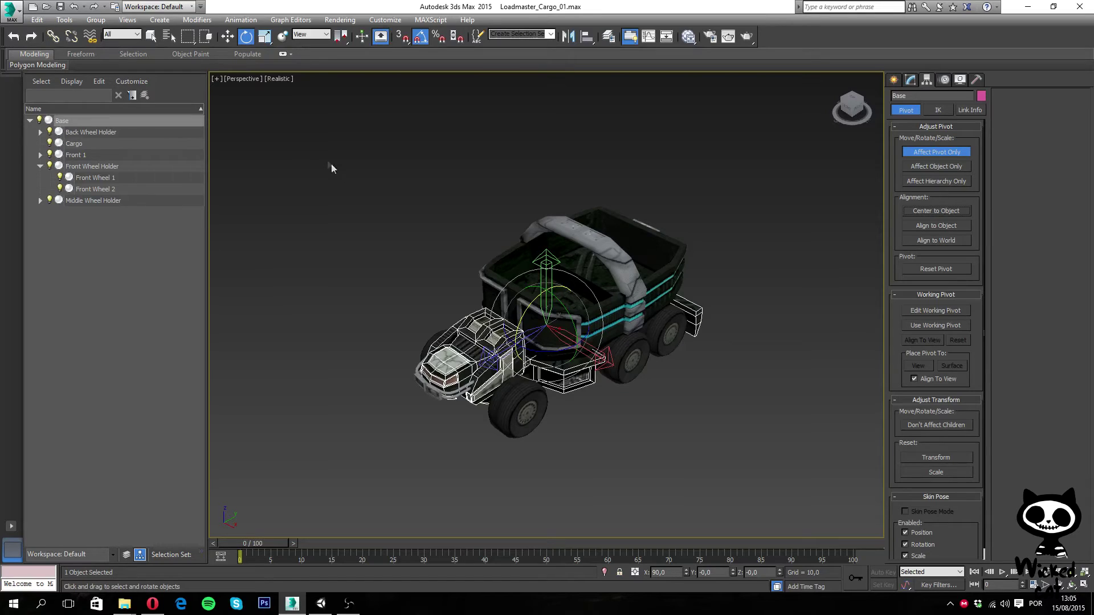
# - Select the Back Wheel Holder and expand the Back Wheel Holder, Front 1 and Middle Wheel Holder branches of the hierarchy
pyautogui.click(106, 133)
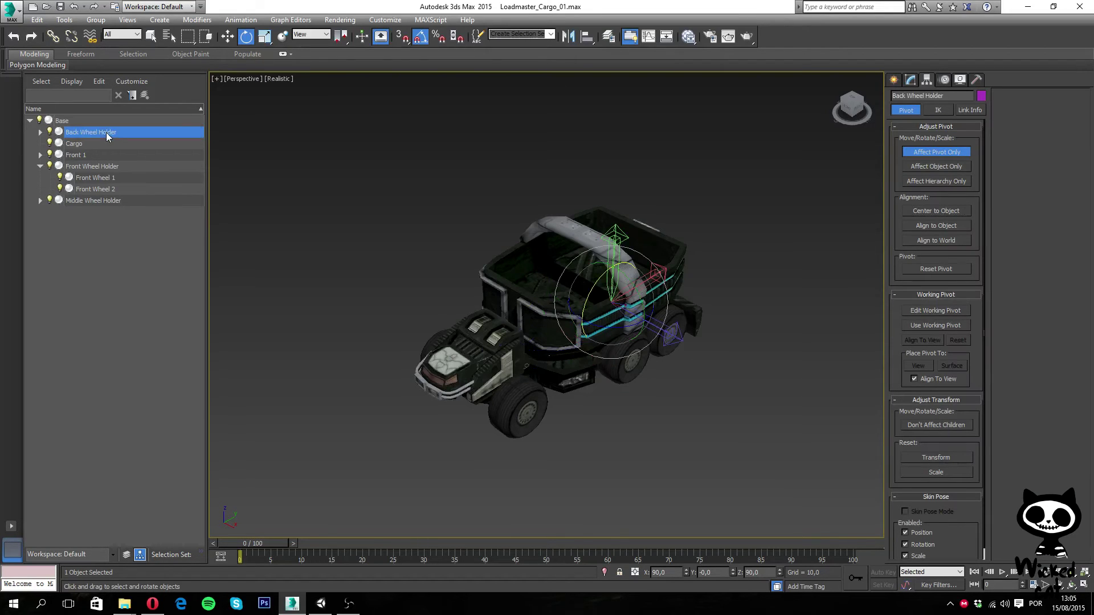
pyautogui.click(40, 132)
pyautogui.click(41, 200)
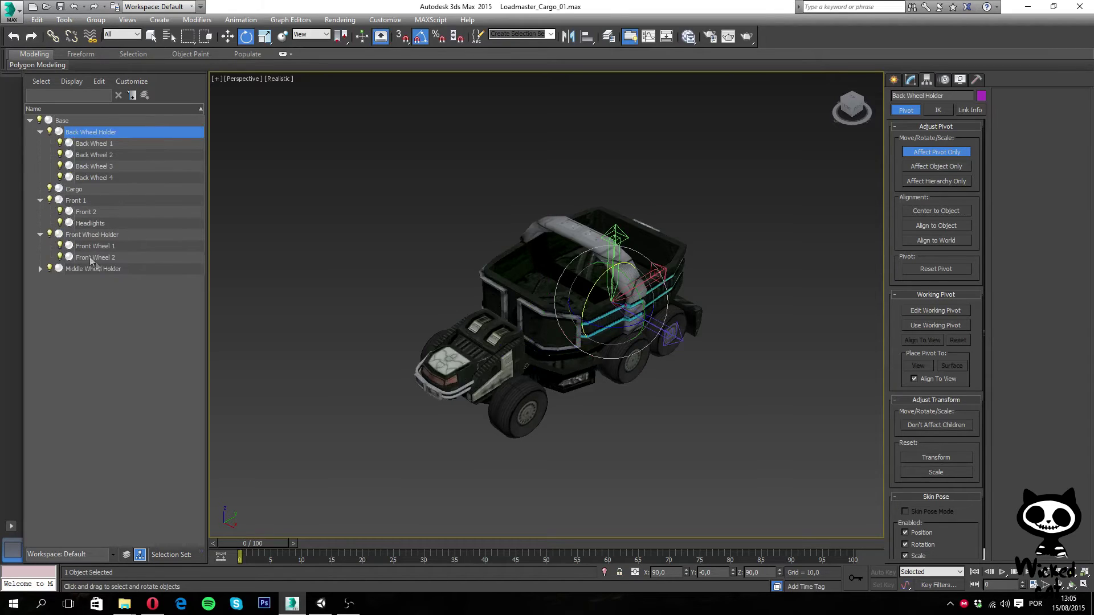
pyautogui.click(40, 269)
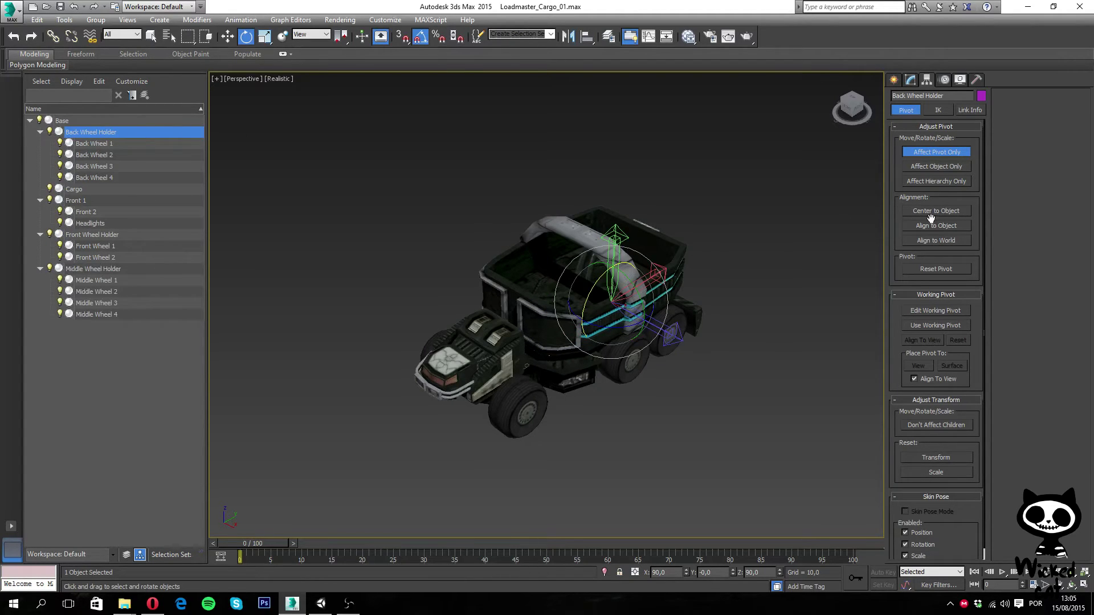
# - Reset the Back Wheel Holder's transform and scale, and center its pivot to the object
pyautogui.click(935, 457)
pyautogui.click(930, 471)
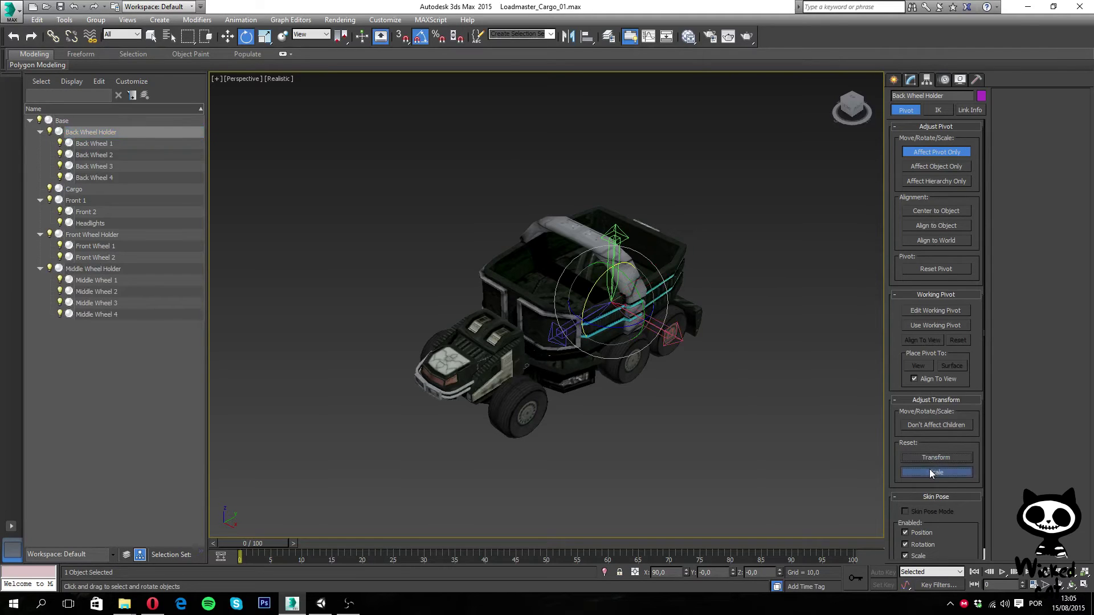
pyautogui.click(943, 216)
# - Reset the transform and scale of Back Wheel 1 and Back Wheel 2, centering each pivot to its object
pyautogui.click(113, 146)
pyautogui.click(935, 457)
pyautogui.click(943, 472)
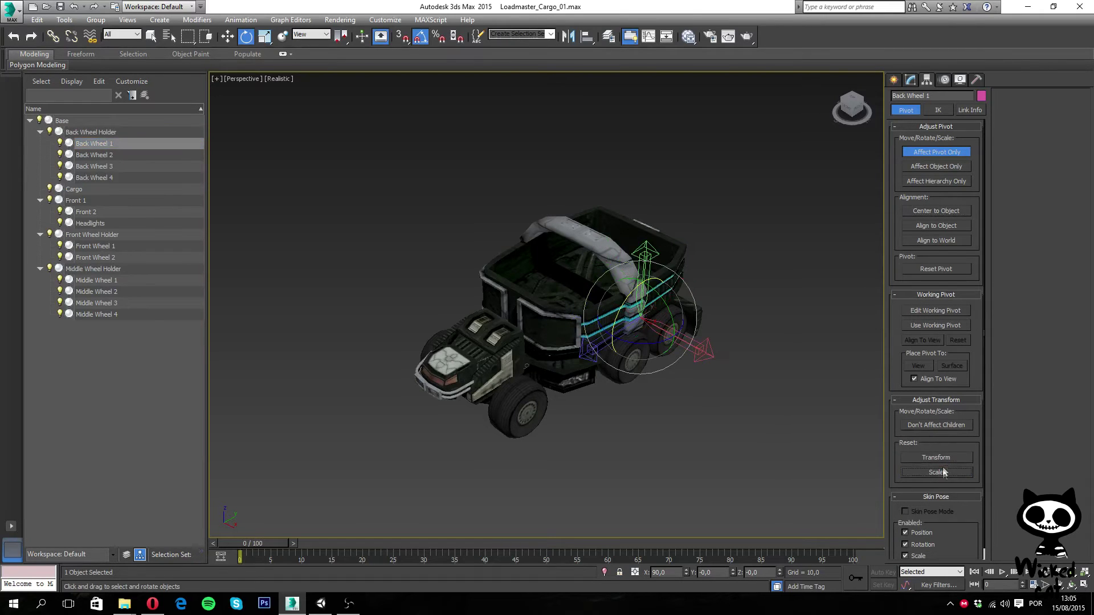
pyautogui.click(938, 209)
pyautogui.click(93, 155)
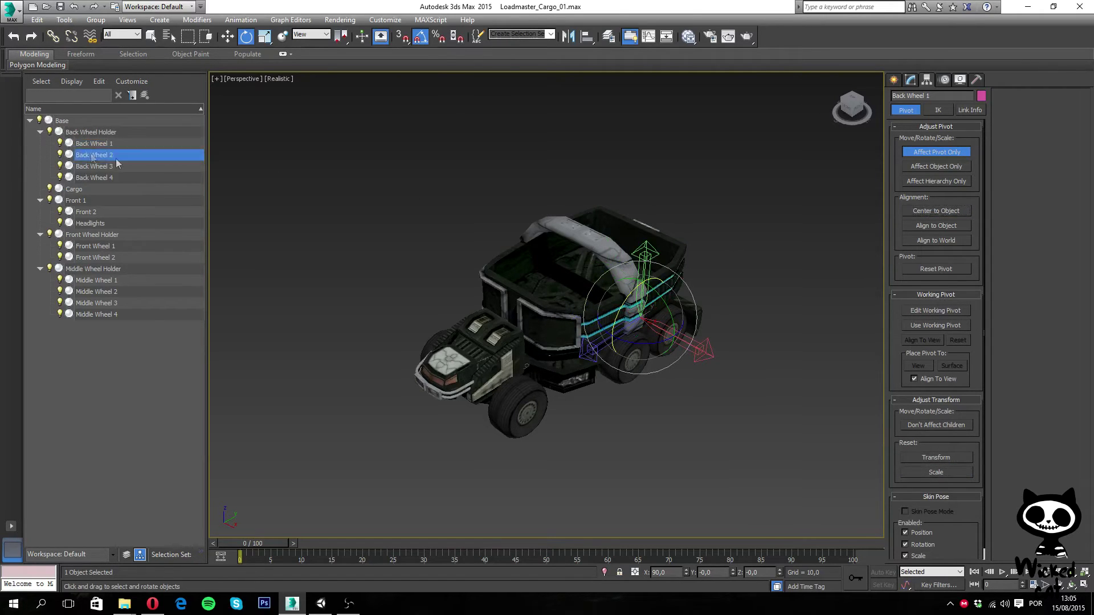
pyautogui.click(936, 458)
pyautogui.click(935, 472)
pyautogui.click(919, 208)
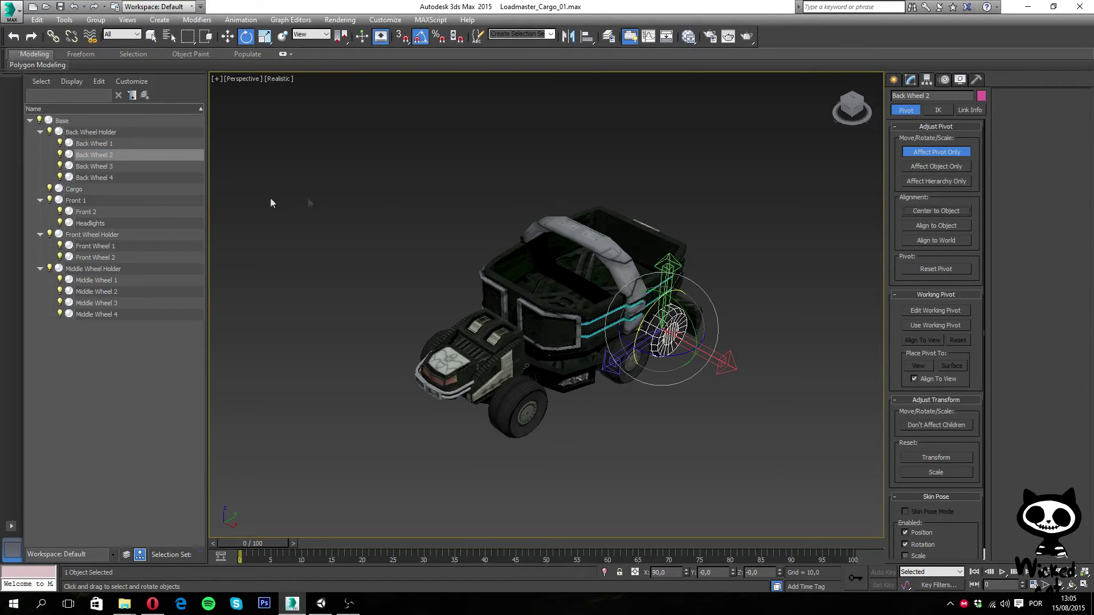
# - Reset the transform and scale of Back Wheel 3 and Back Wheel 4, centering each pivot to its object
pyautogui.click(94, 165)
pyautogui.click(923, 456)
pyautogui.click(934, 471)
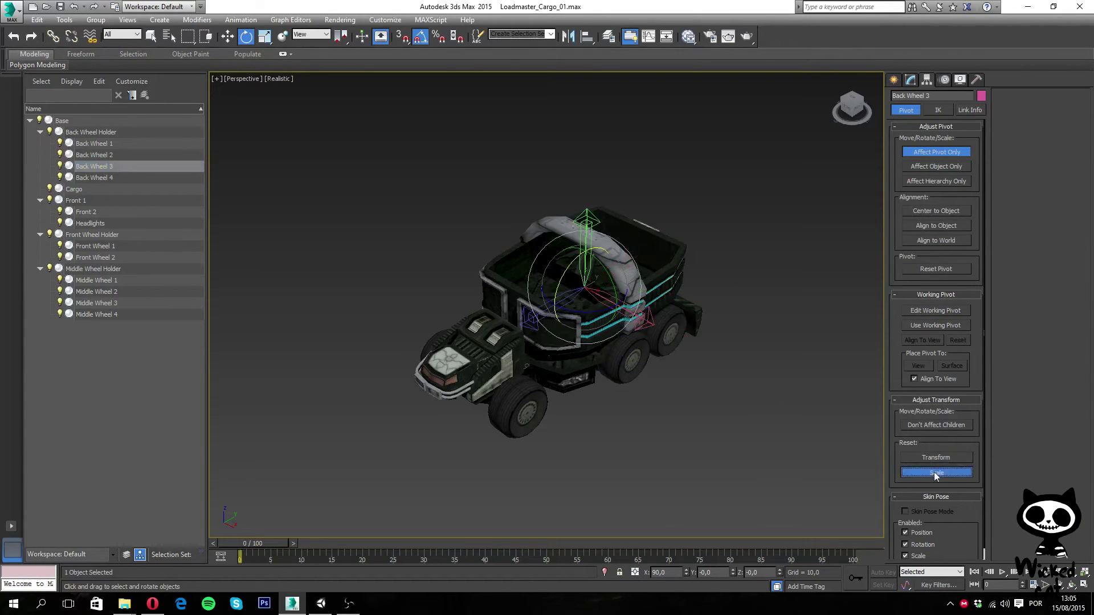
pyautogui.click(924, 215)
pyautogui.click(117, 180)
pyautogui.click(940, 458)
pyautogui.click(937, 472)
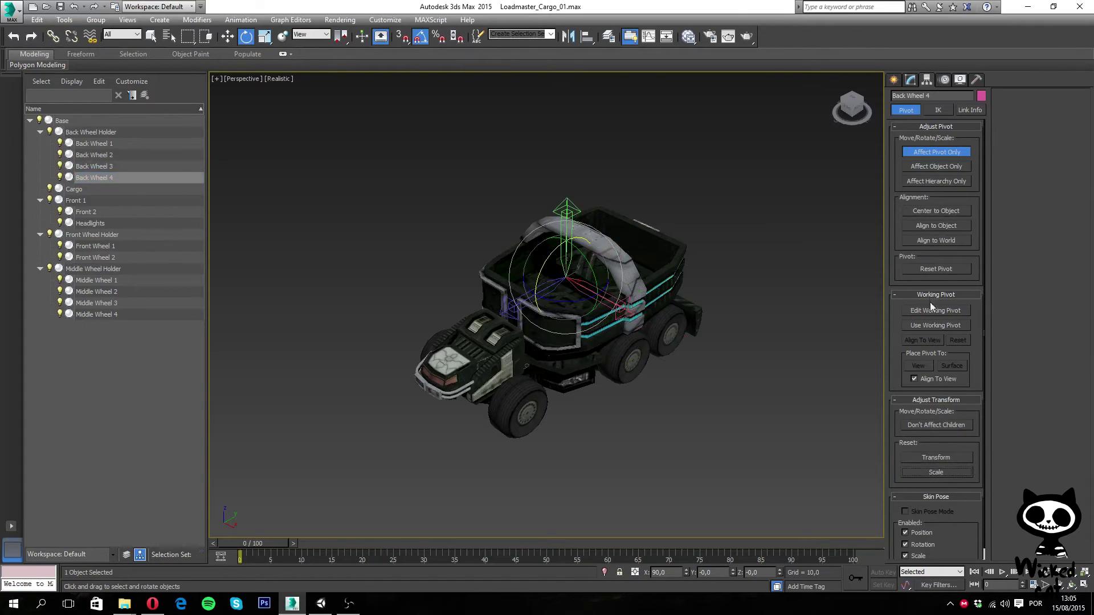
pyautogui.click(943, 212)
# - Reset the Cargo object's transform and scale, and center its pivot to the object
pyautogui.click(73, 190)
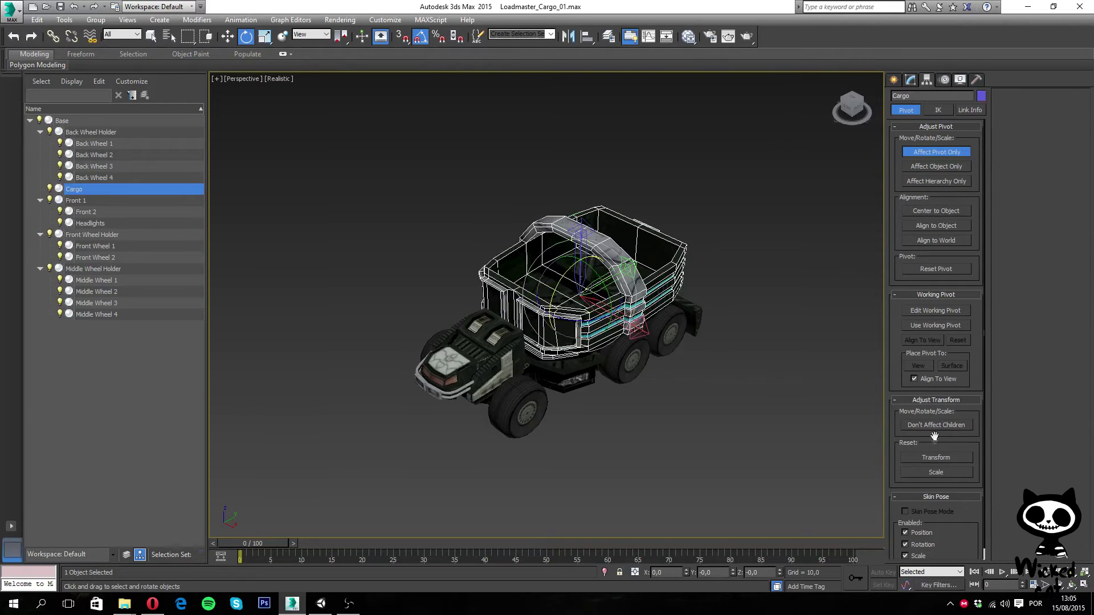
pyautogui.click(936, 458)
pyautogui.click(938, 472)
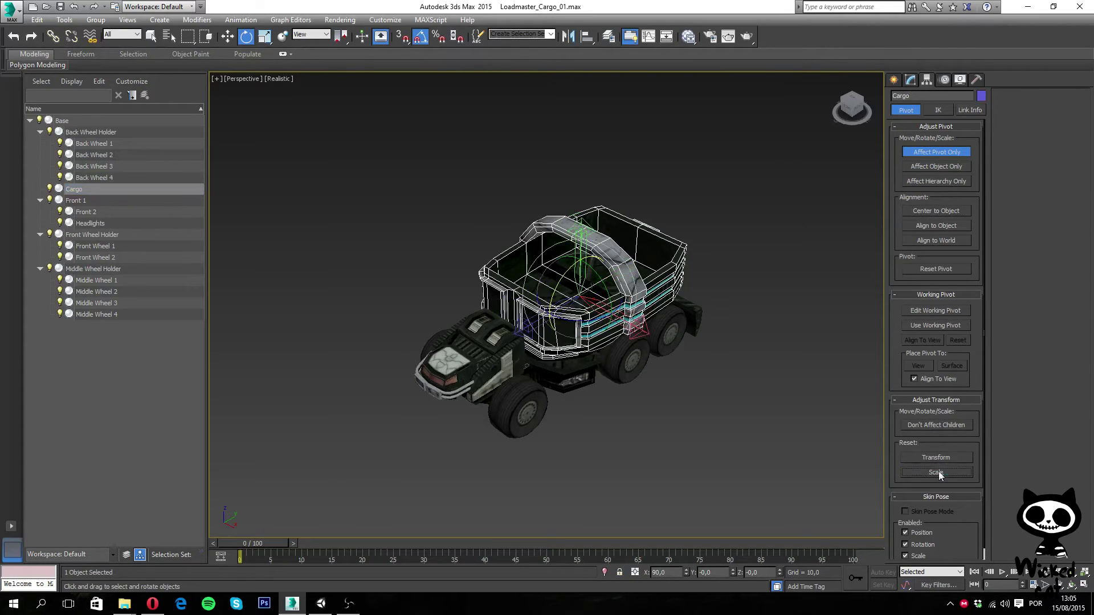
pyautogui.click(936, 211)
# - Reset the transform and scale of Front 1, Front 2 and Headlights, centering each pivot to its object
pyautogui.click(99, 201)
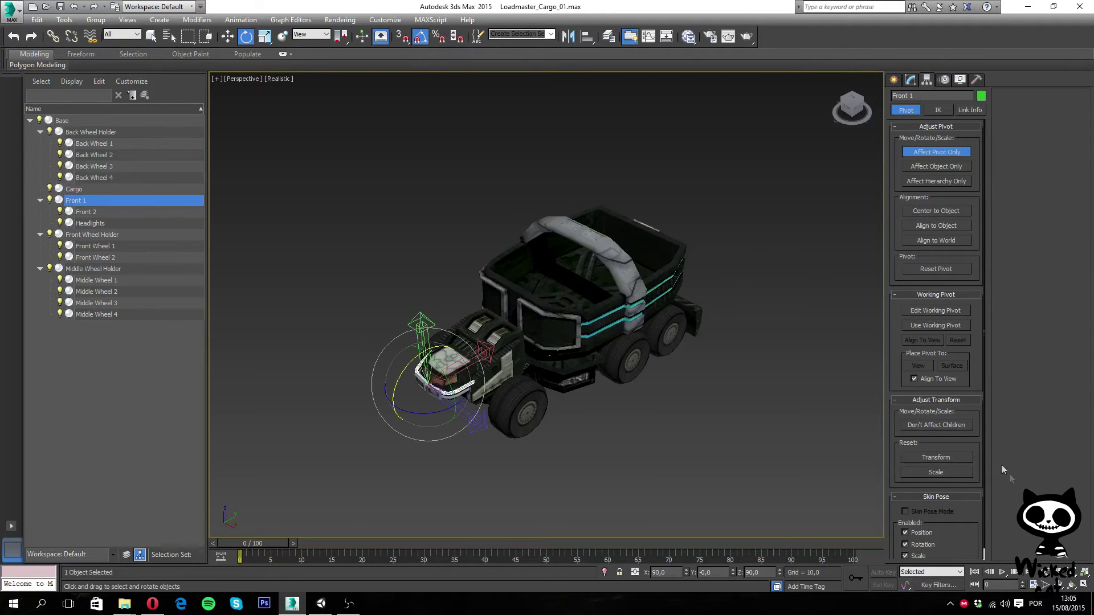
pyautogui.click(936, 457)
pyautogui.click(936, 211)
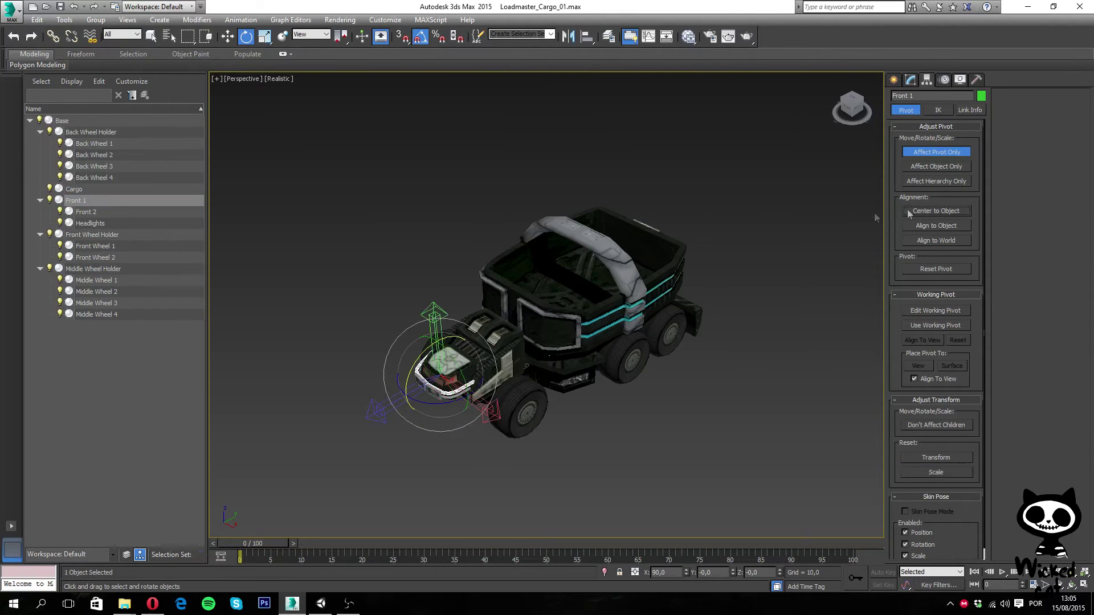
pyautogui.click(95, 213)
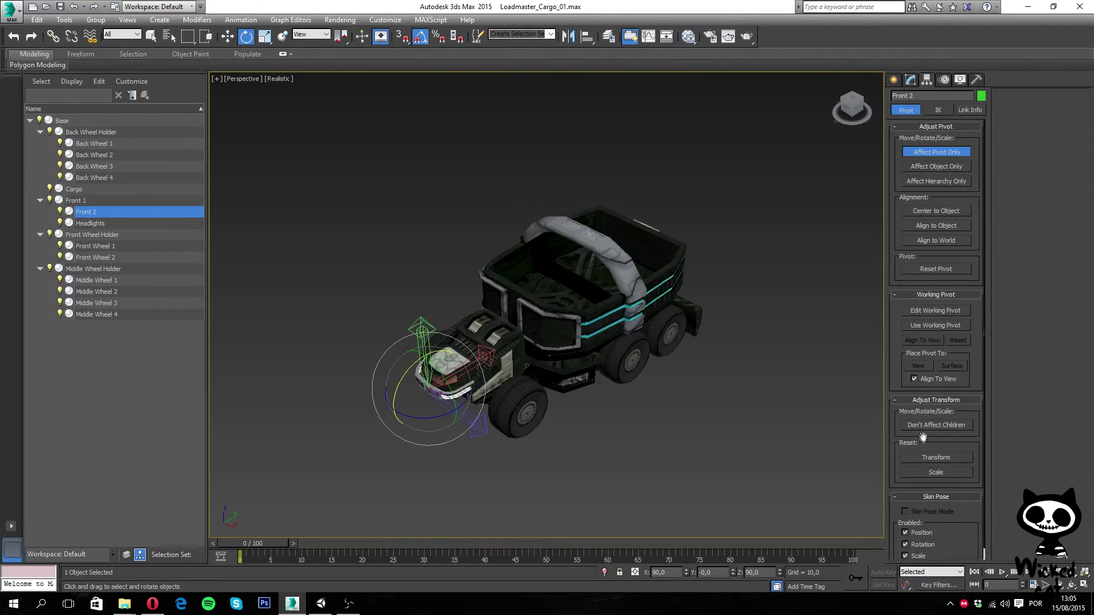
pyautogui.click(935, 472)
pyautogui.click(923, 211)
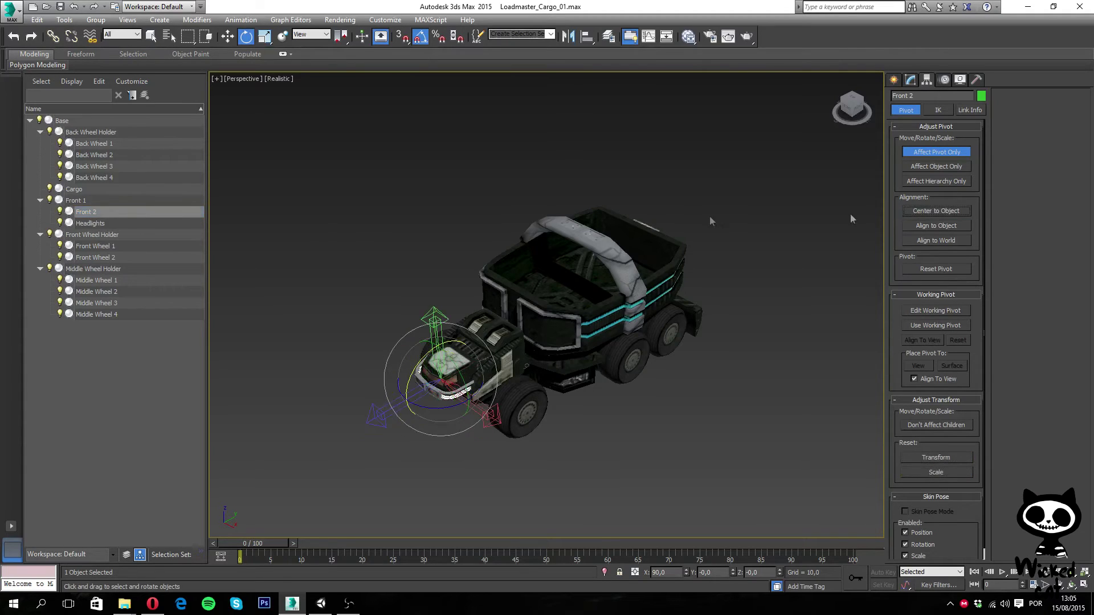
pyautogui.click(83, 225)
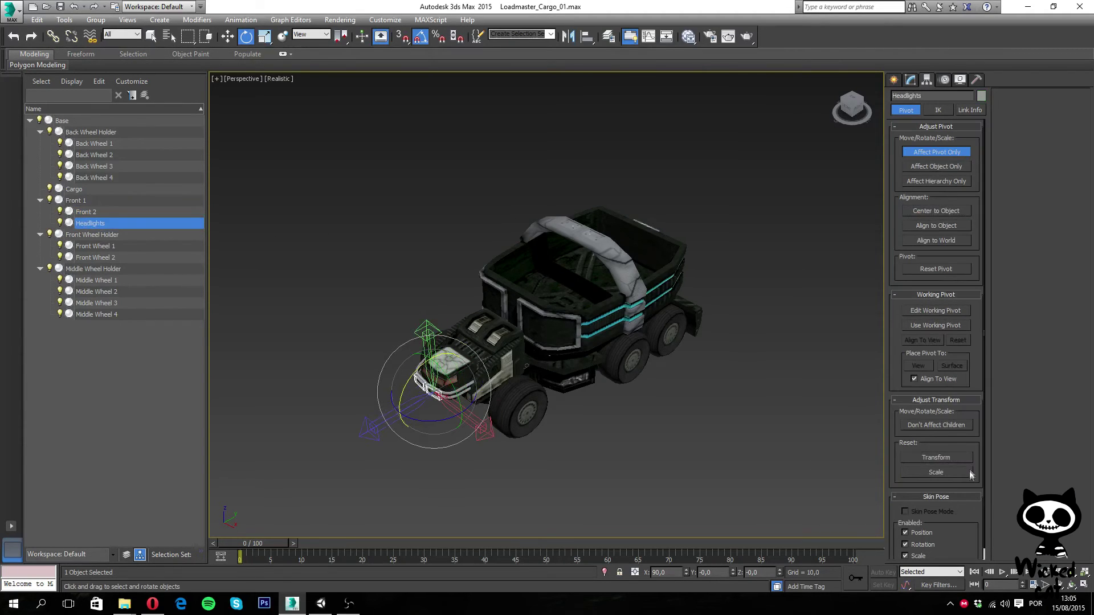
pyautogui.click(926, 459)
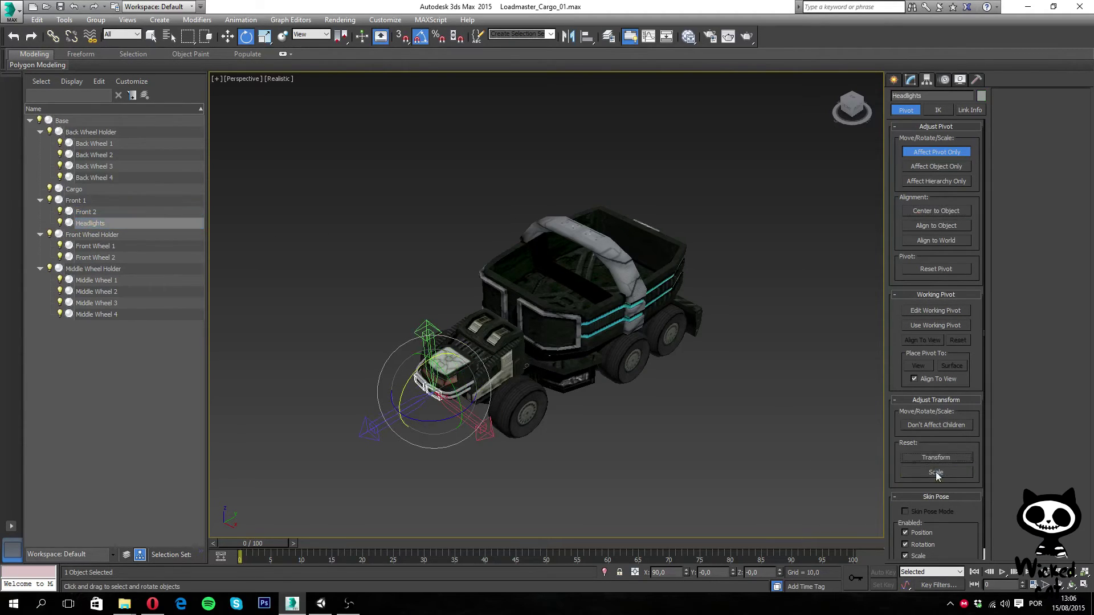
pyautogui.click(940, 211)
# - Reset the transform and scale of the Front Wheel Holder, Front Wheel 1 and Front Wheel 2, centering each pivot to its object
pyautogui.click(80, 236)
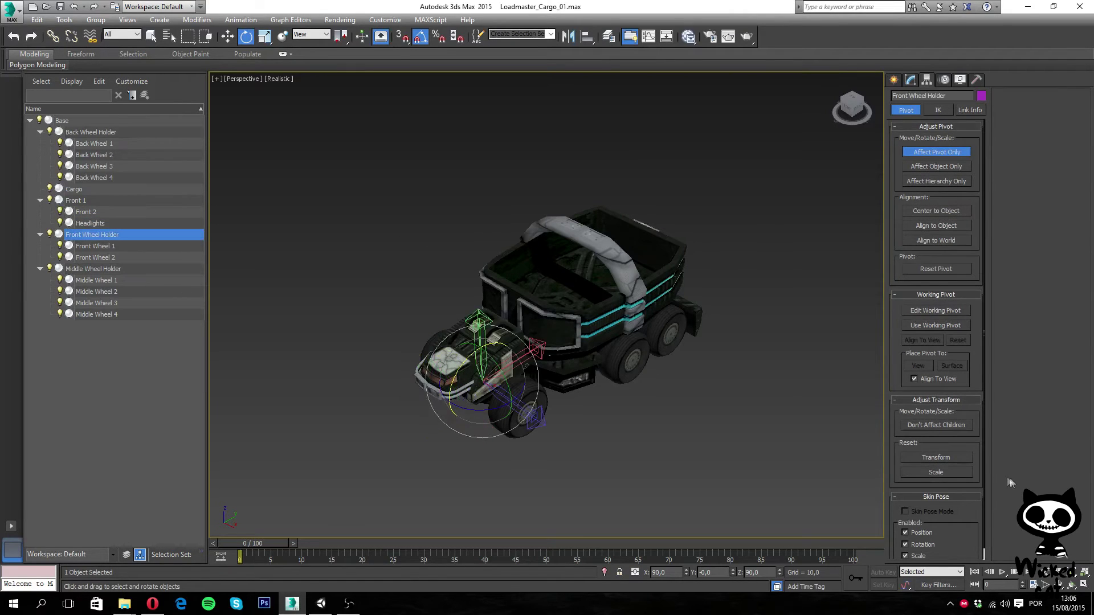
pyautogui.click(935, 473)
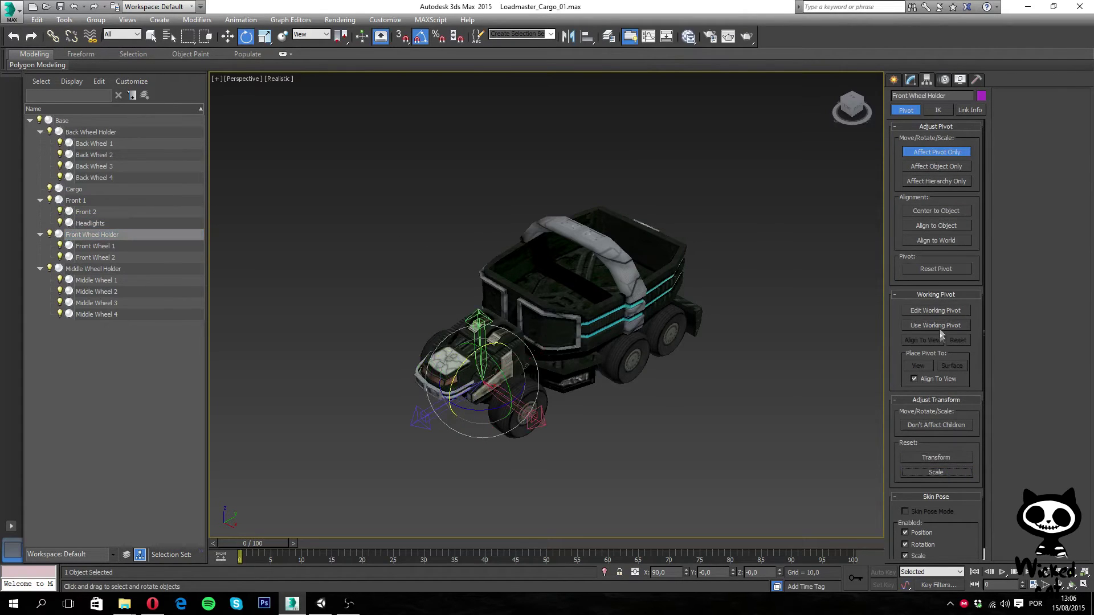
pyautogui.click(934, 209)
pyautogui.click(95, 247)
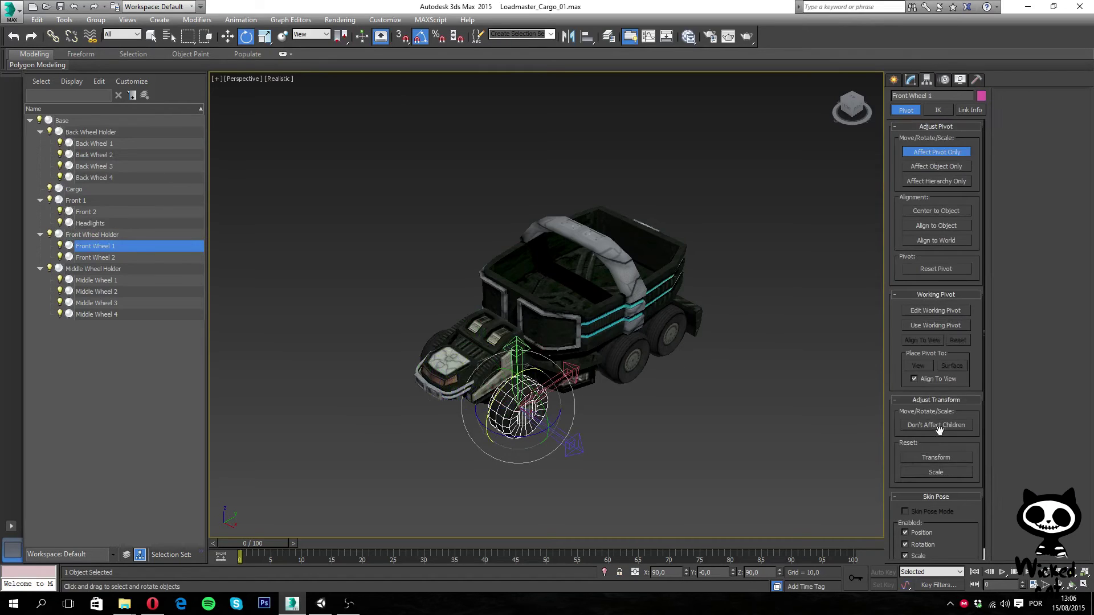
pyautogui.click(935, 472)
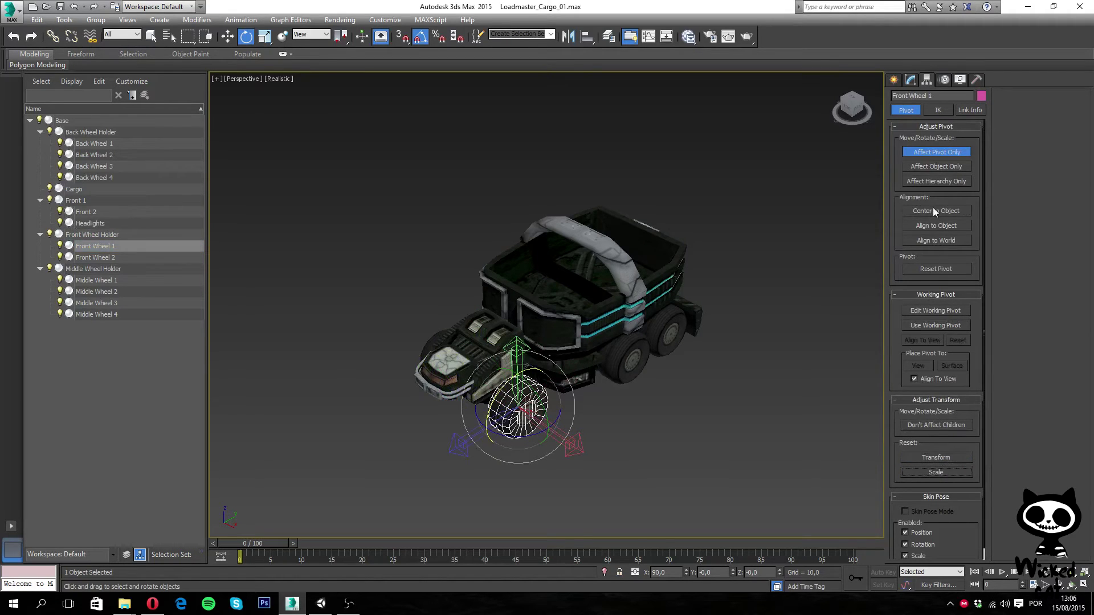
pyautogui.click(83, 258)
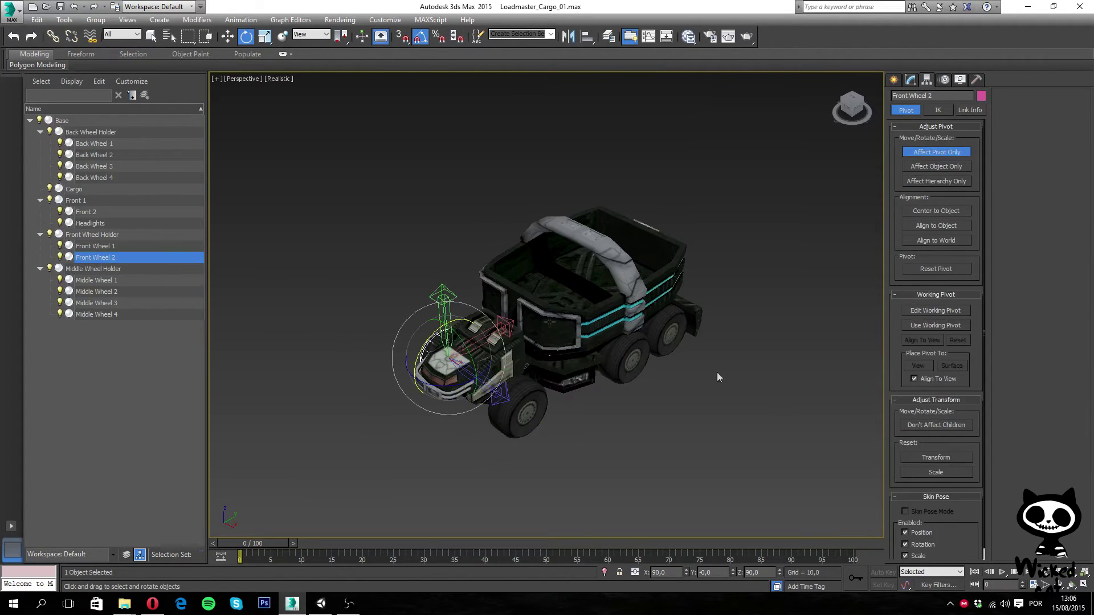
pyautogui.click(928, 472)
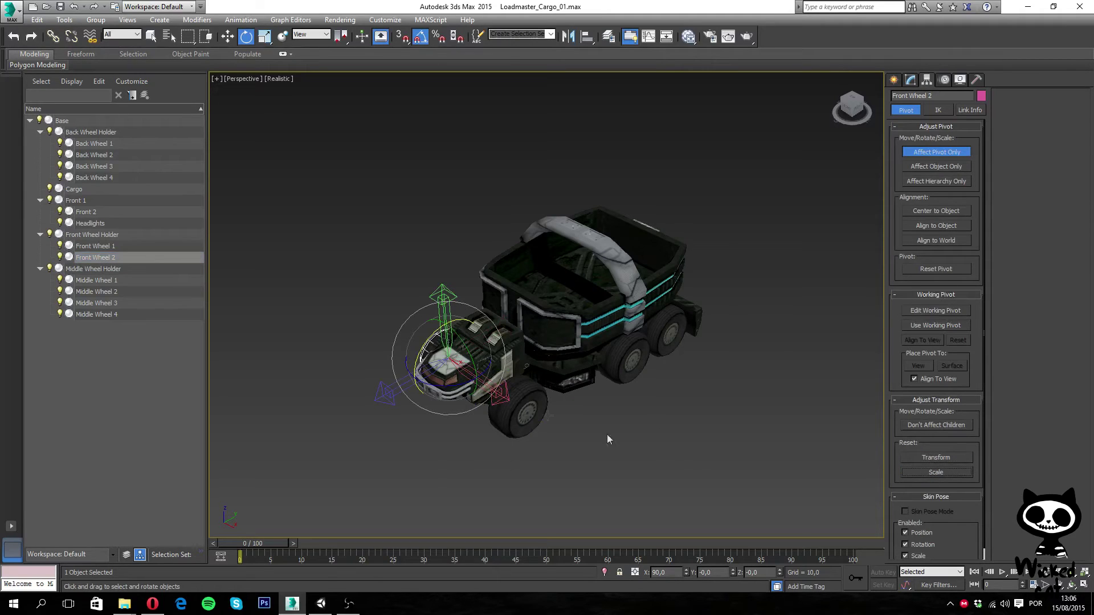
pyautogui.click(934, 211)
# - Reset the Middle Wheel Holder's transform and scale, and center its pivot to the object
pyautogui.click(112, 268)
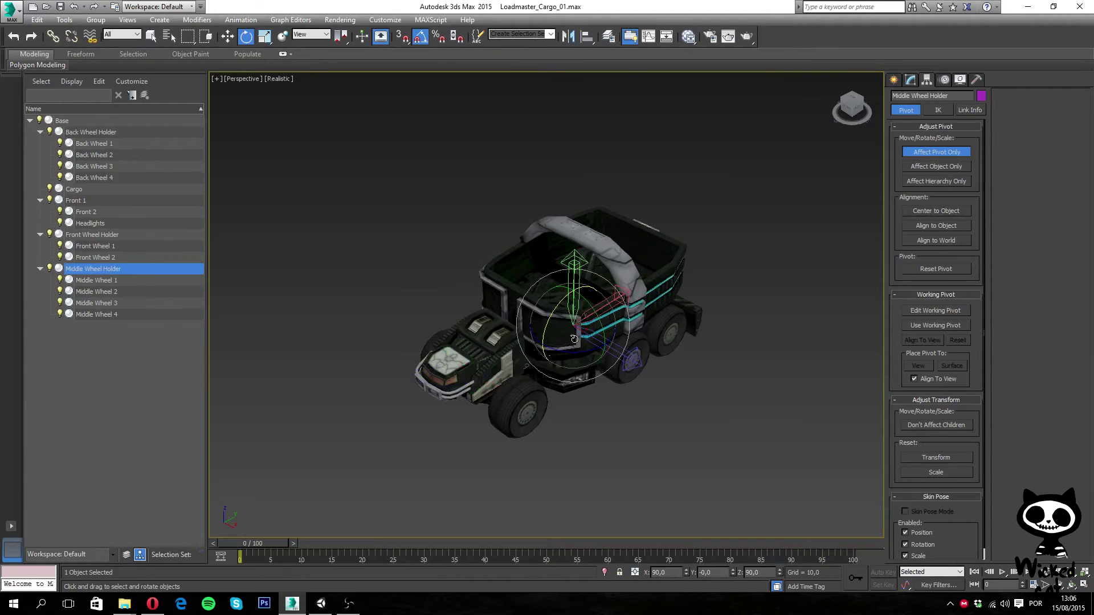
pyautogui.click(952, 457)
pyautogui.click(945, 474)
pyautogui.click(935, 211)
# - Reset the transform and scale of Middle Wheel 1 and Middle Wheel 2, centering each pivot to its object
pyautogui.click(94, 281)
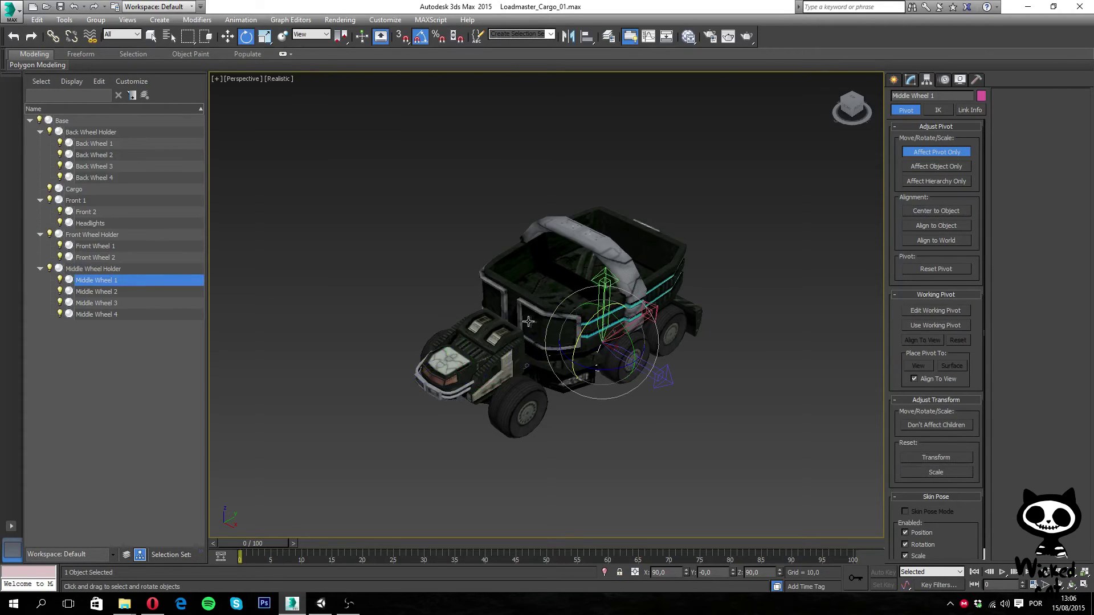
pyautogui.click(970, 458)
pyautogui.click(950, 471)
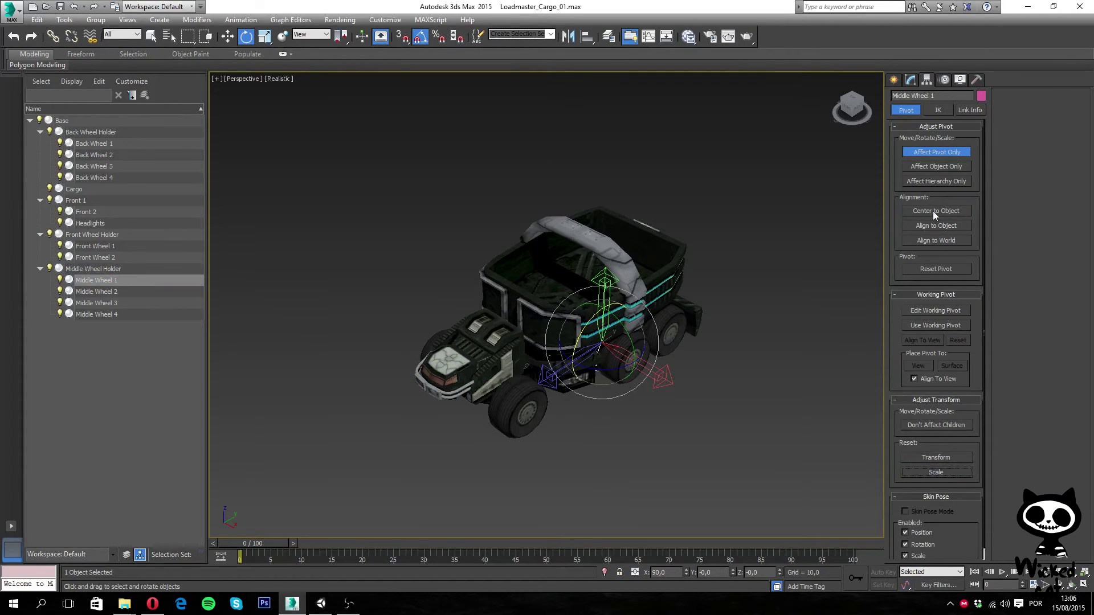
pyautogui.click(125, 291)
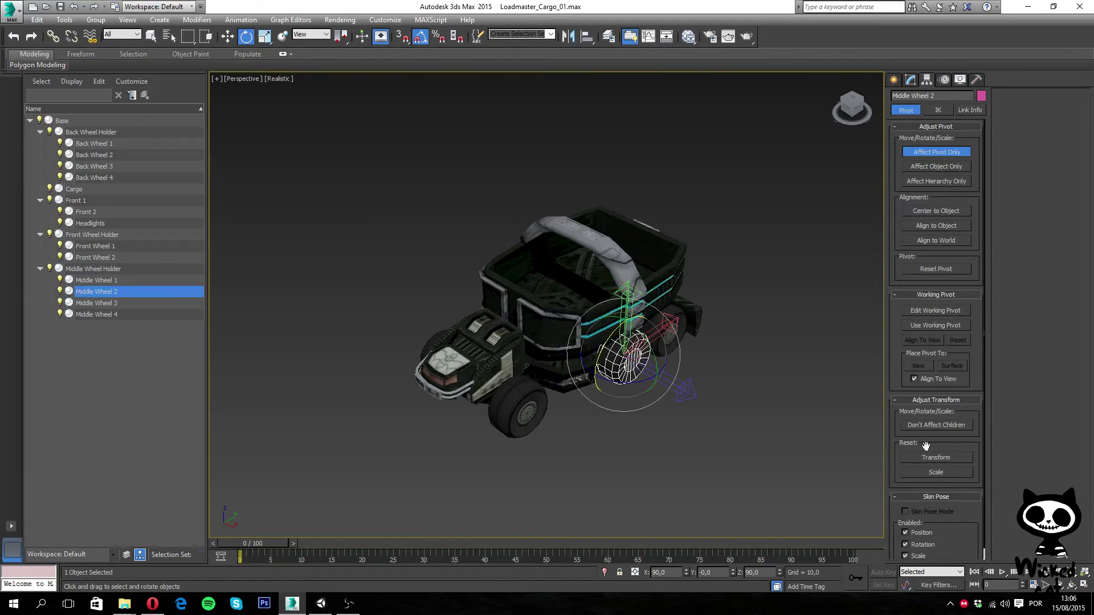
pyautogui.click(936, 472)
pyautogui.click(936, 211)
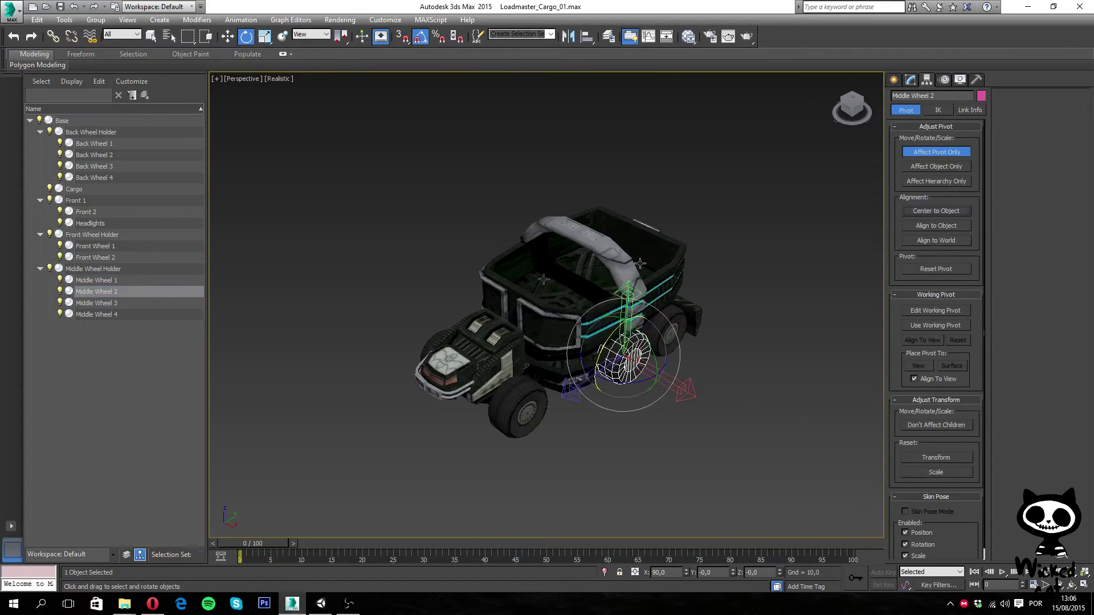
# - Reset the transform and scale of Middle Wheel 3 and Middle Wheel 4, centering each pivot to its object
pyautogui.click(110, 303)
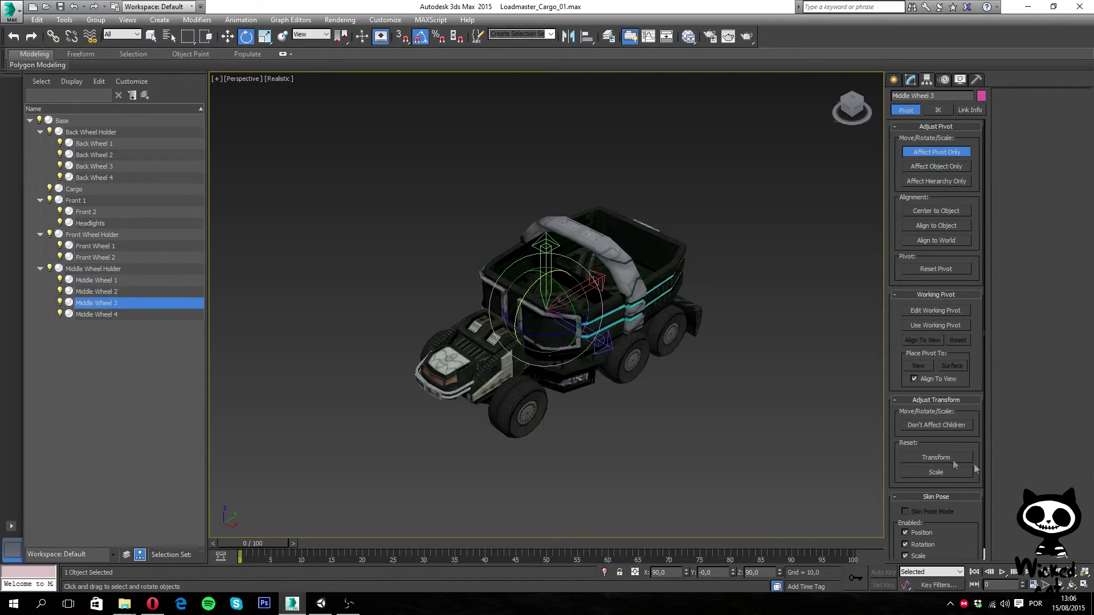
pyautogui.click(938, 472)
pyautogui.click(940, 212)
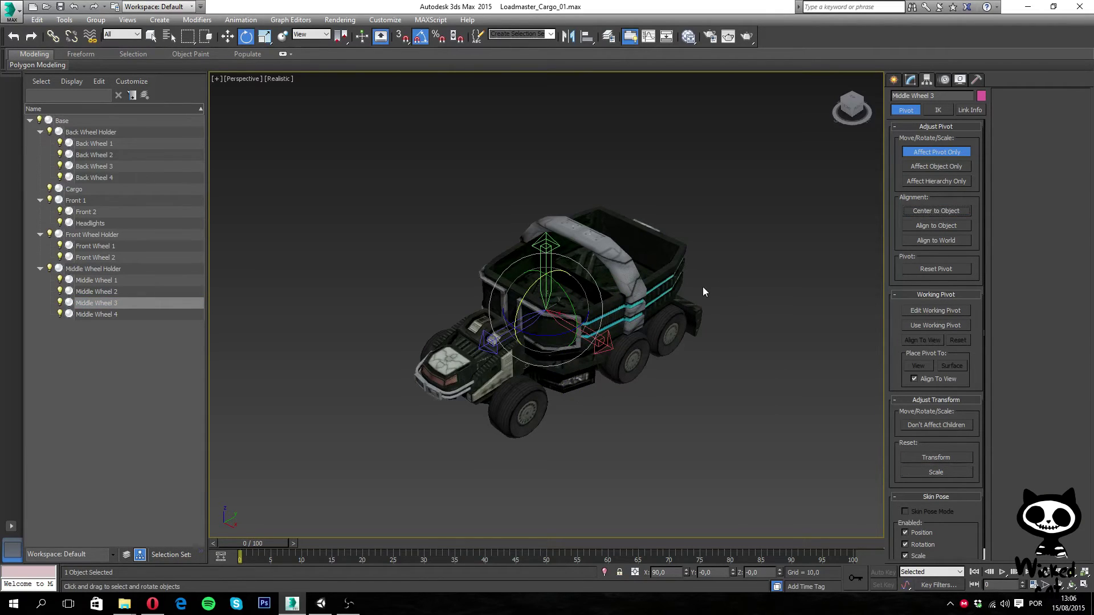
pyautogui.click(91, 314)
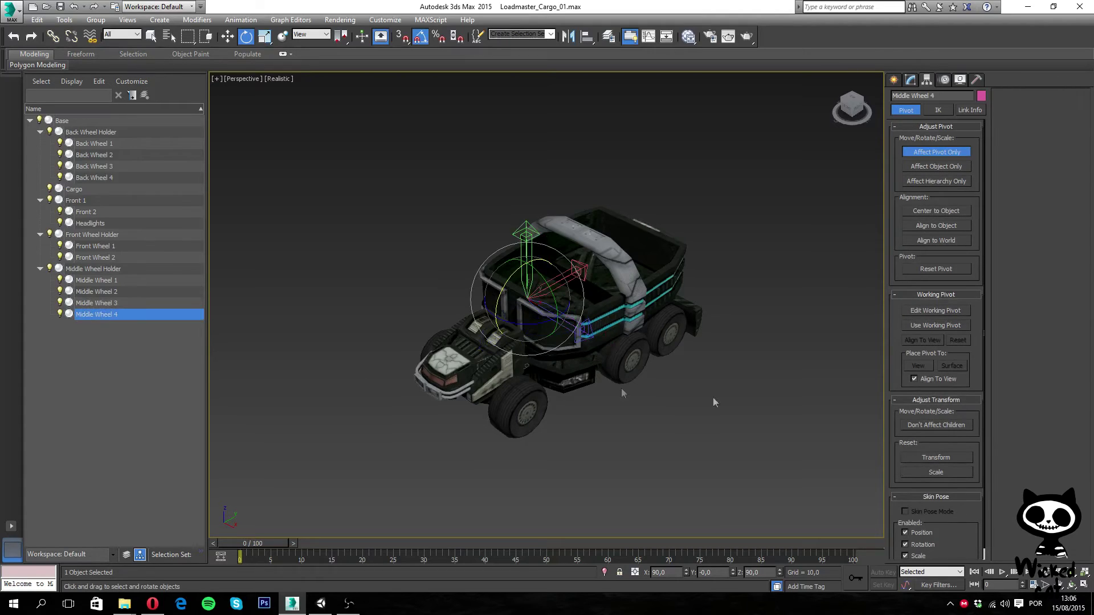
pyautogui.click(936, 457)
pyautogui.click(933, 212)
# - Save the scene as an incremented copy named Loadmaster_Cargo_02 in the Max folder
pyautogui.click(10, 9)
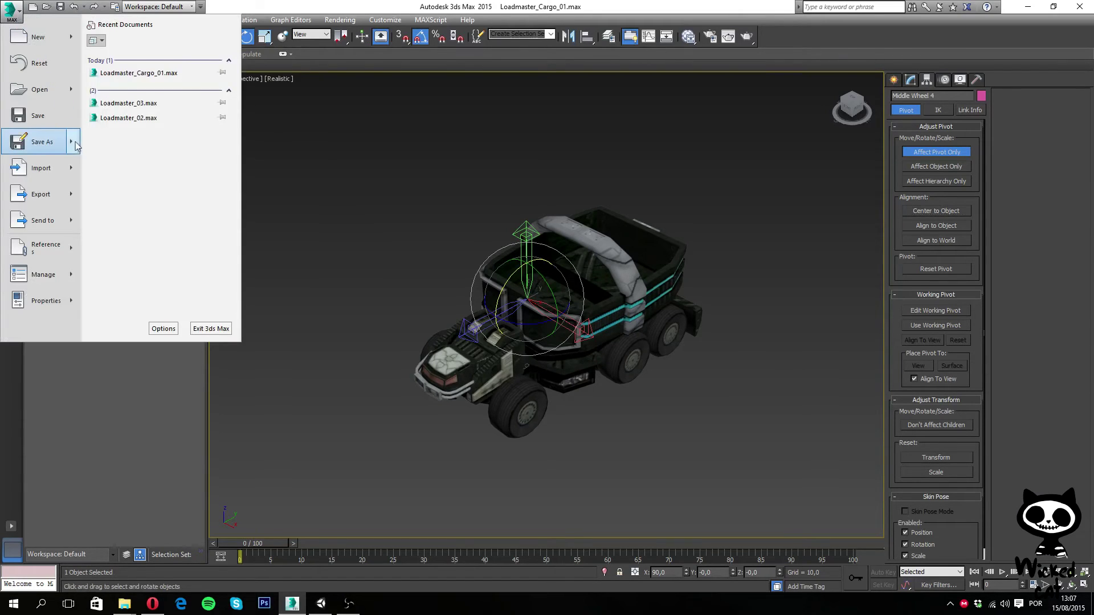
pyautogui.moveTo(80, 145)
pyautogui.click(129, 57)
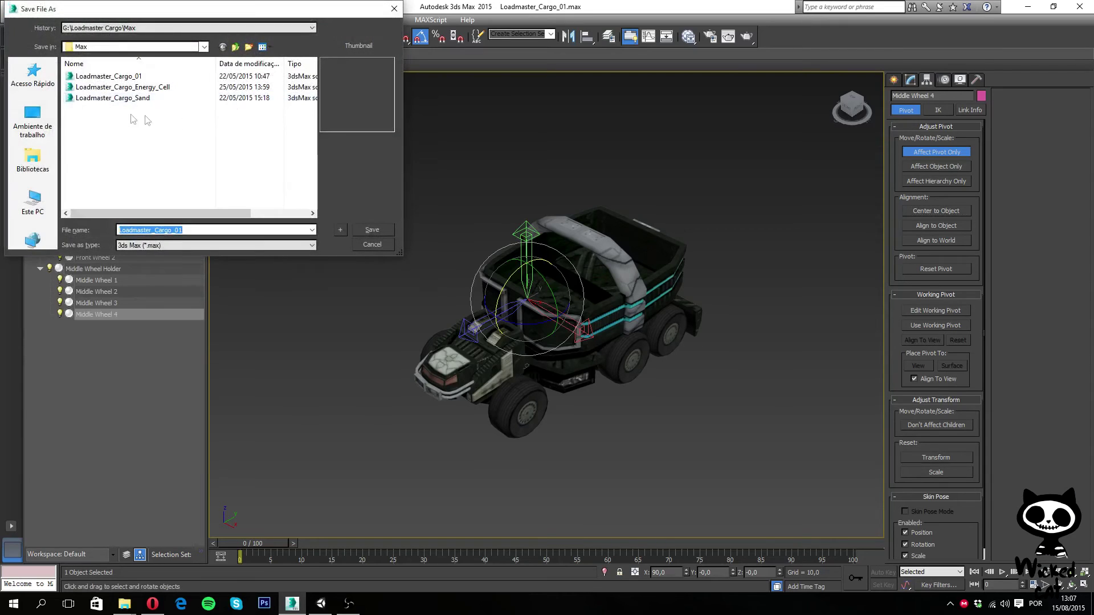
pyautogui.click(340, 230)
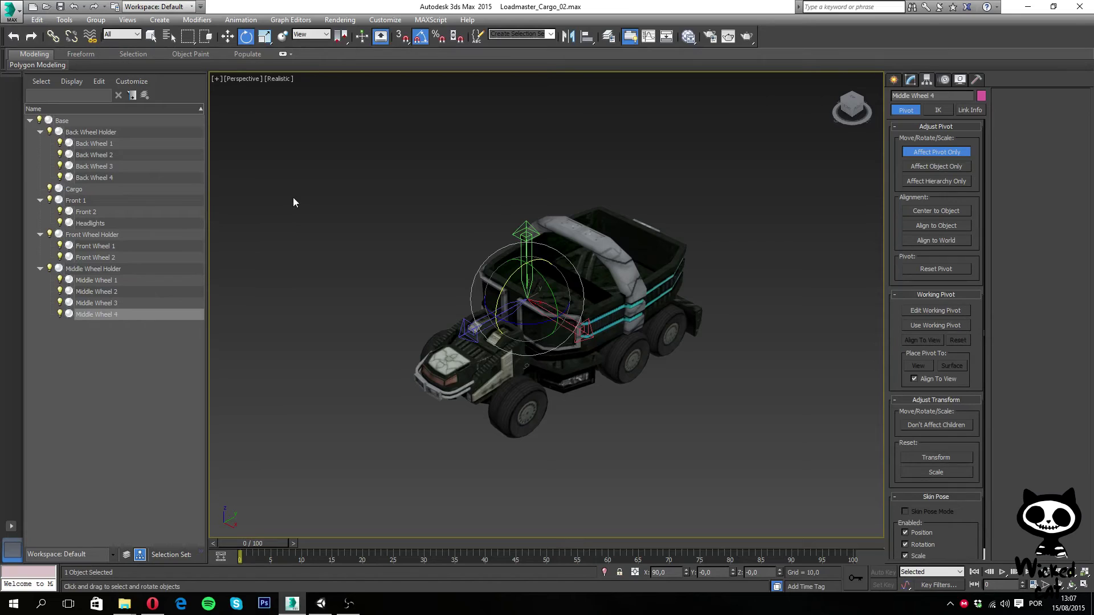
# - Start a full-scene FBX export that overwrites Loadmaster_Cargo.FBX in the Loadmaster Cargo project's FBX folder
pyautogui.click(20, 20)
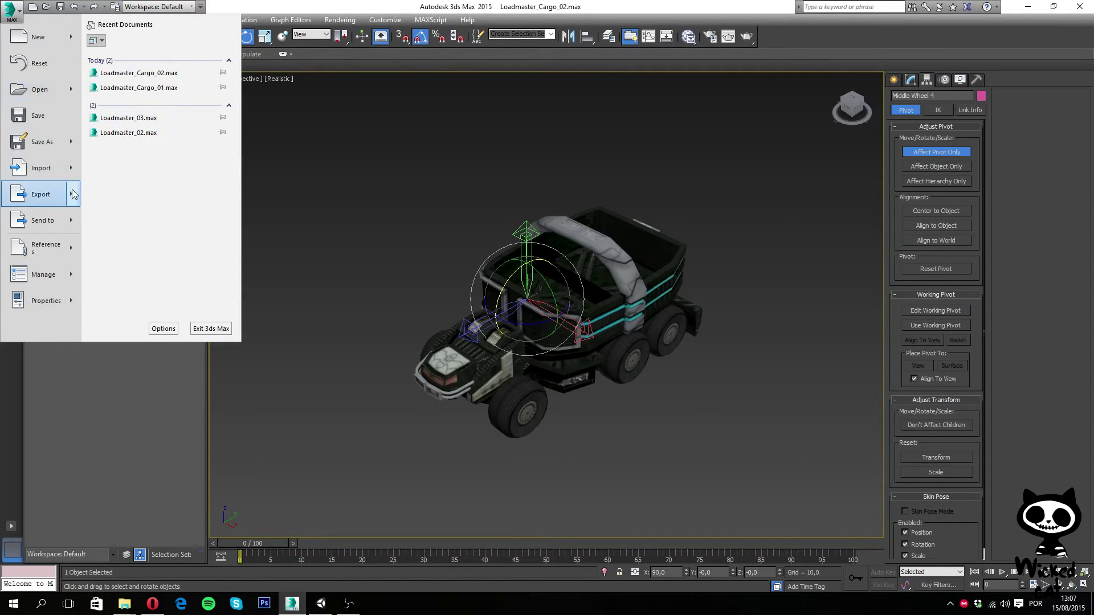
pyautogui.moveTo(74, 194)
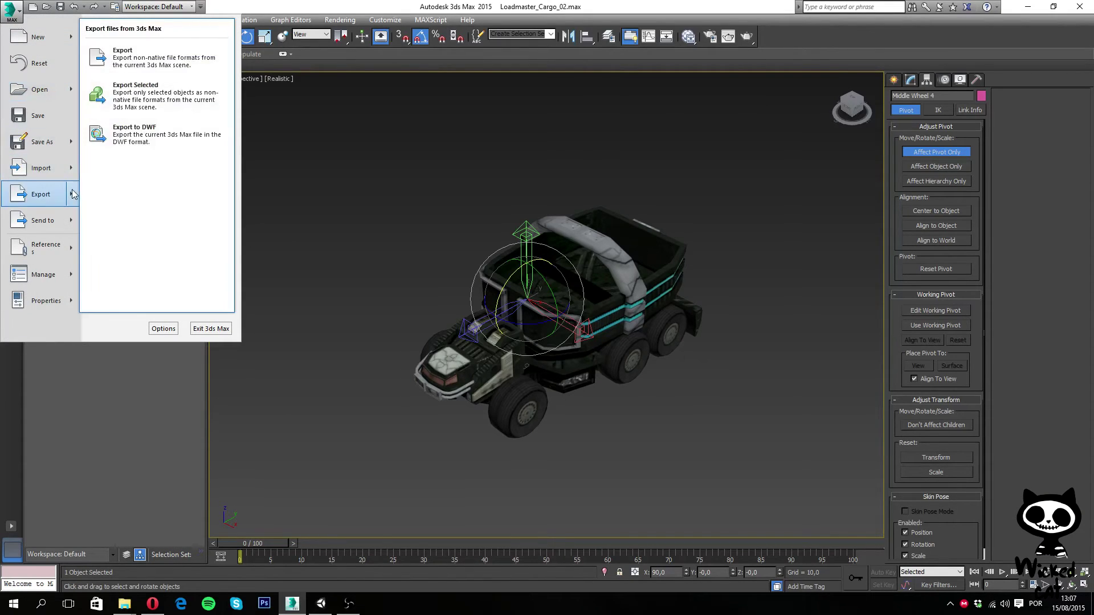
pyautogui.click(140, 59)
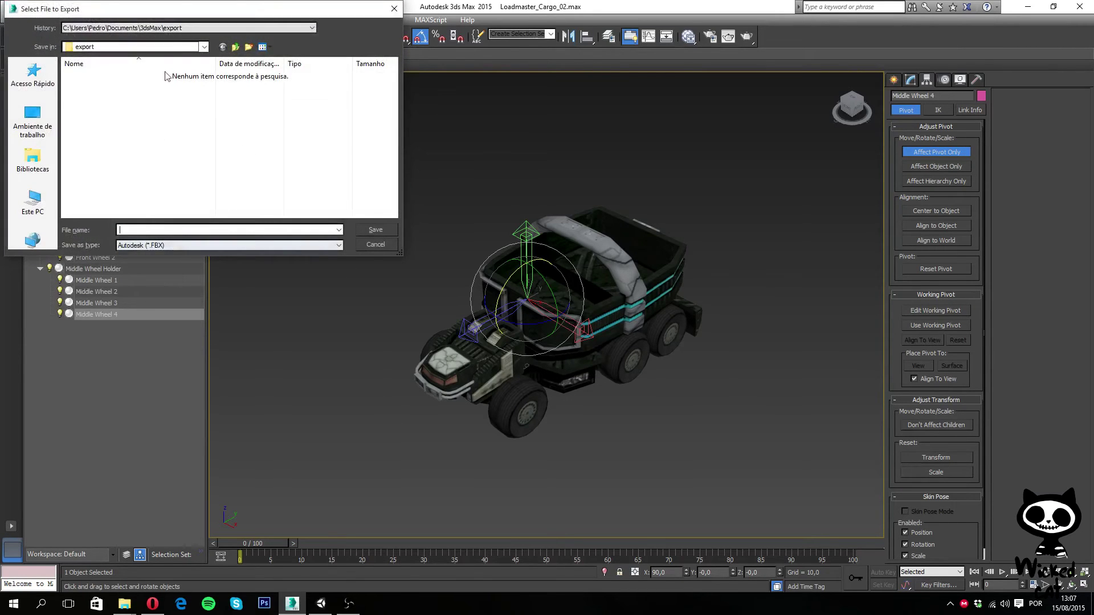
pyautogui.moveTo(182, 16); pyautogui.dragTo(425, 153)
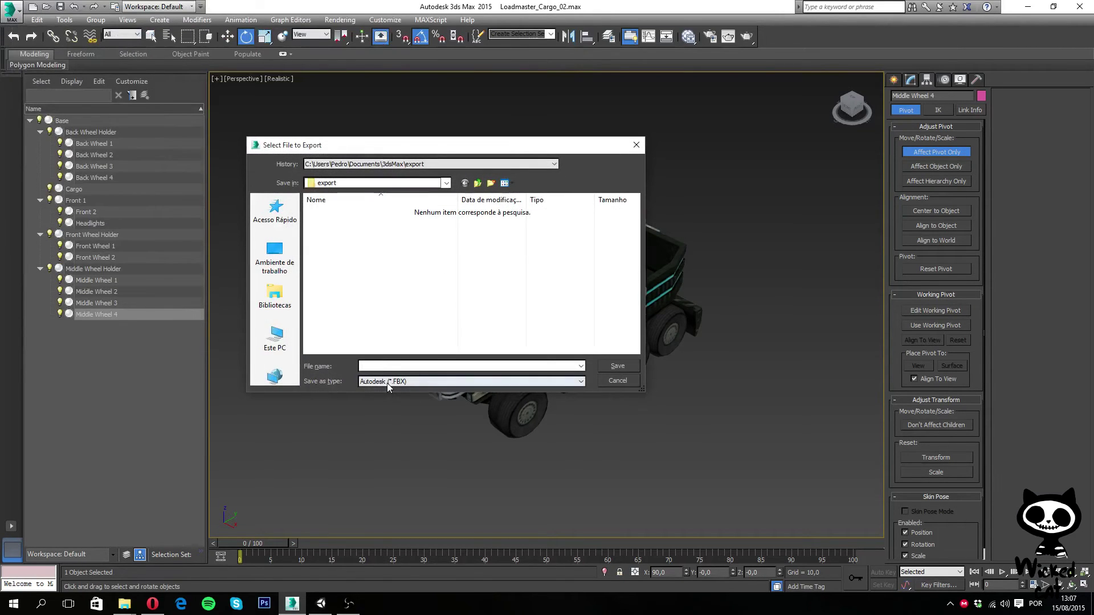
pyautogui.click(275, 342)
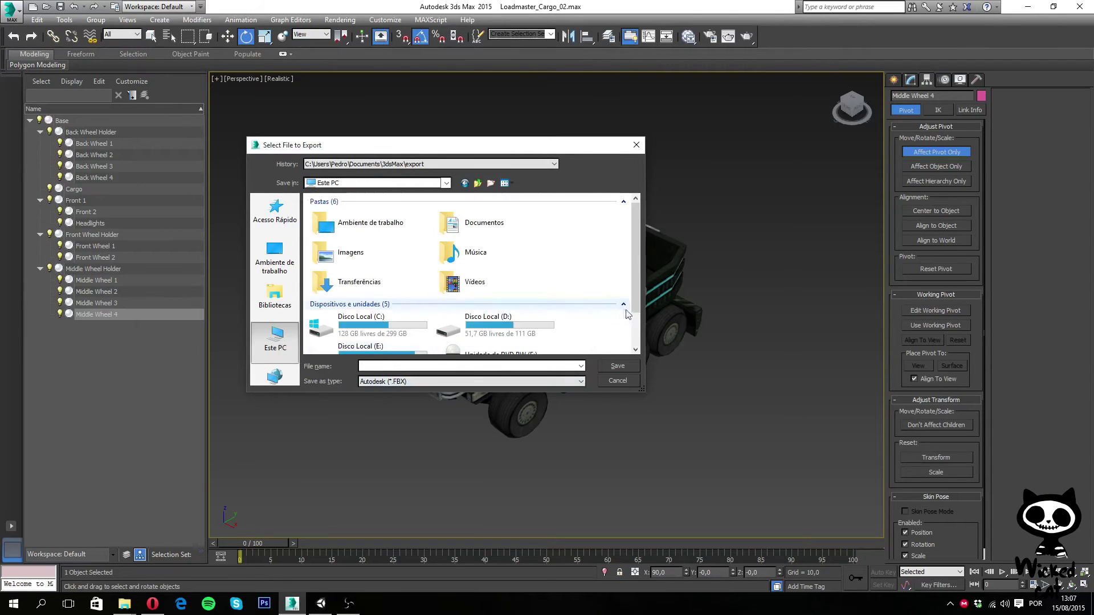
pyautogui.scroll(-1, 632, 306)
pyautogui.doubleClick(367, 338)
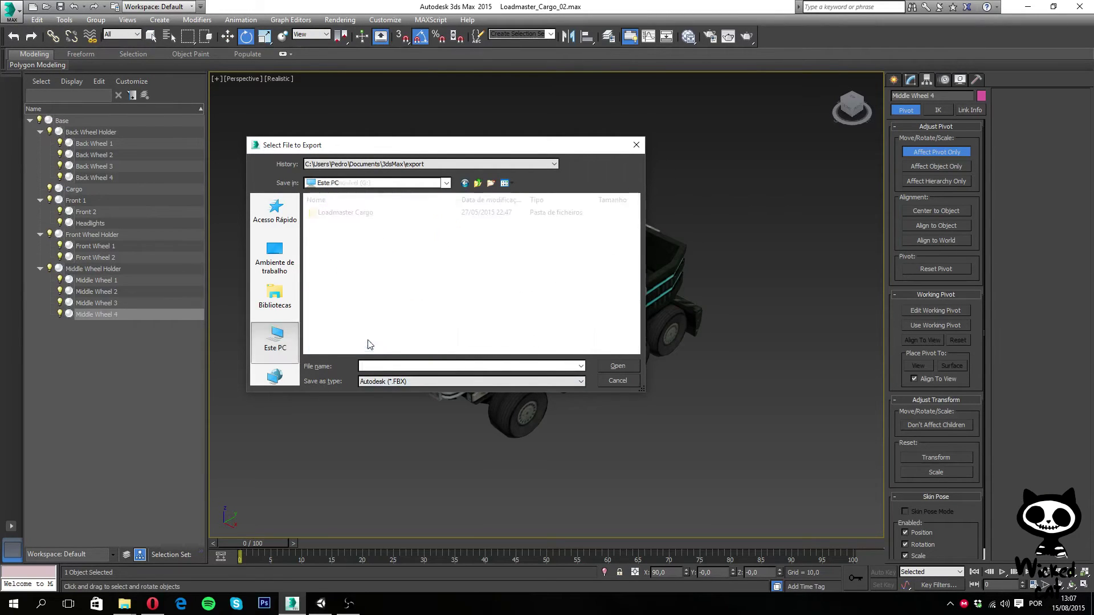
pyautogui.doubleClick(360, 215)
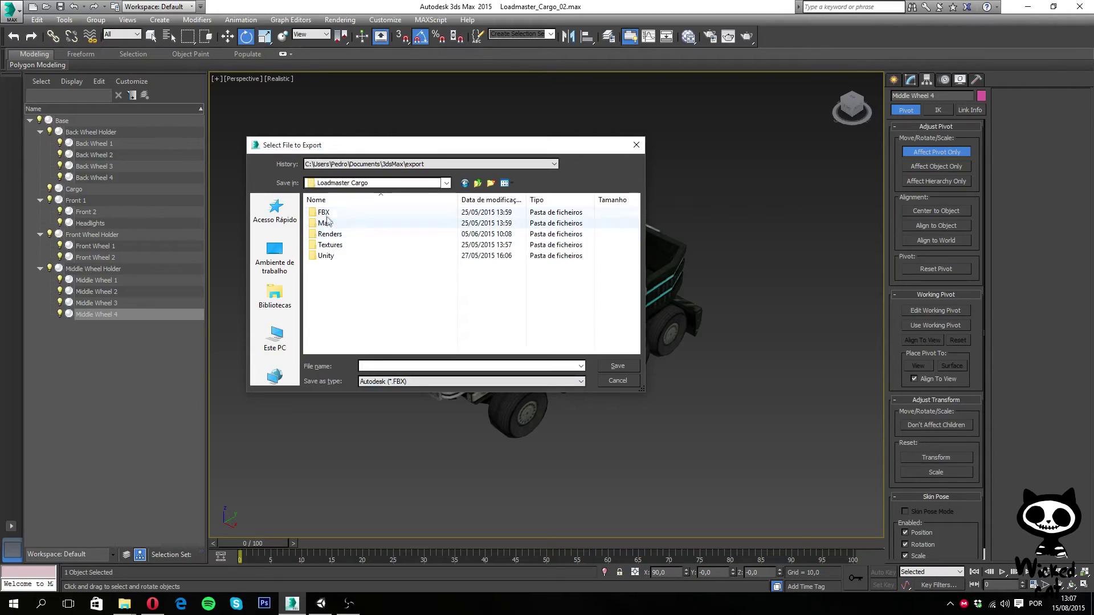
pyautogui.doubleClick(339, 224)
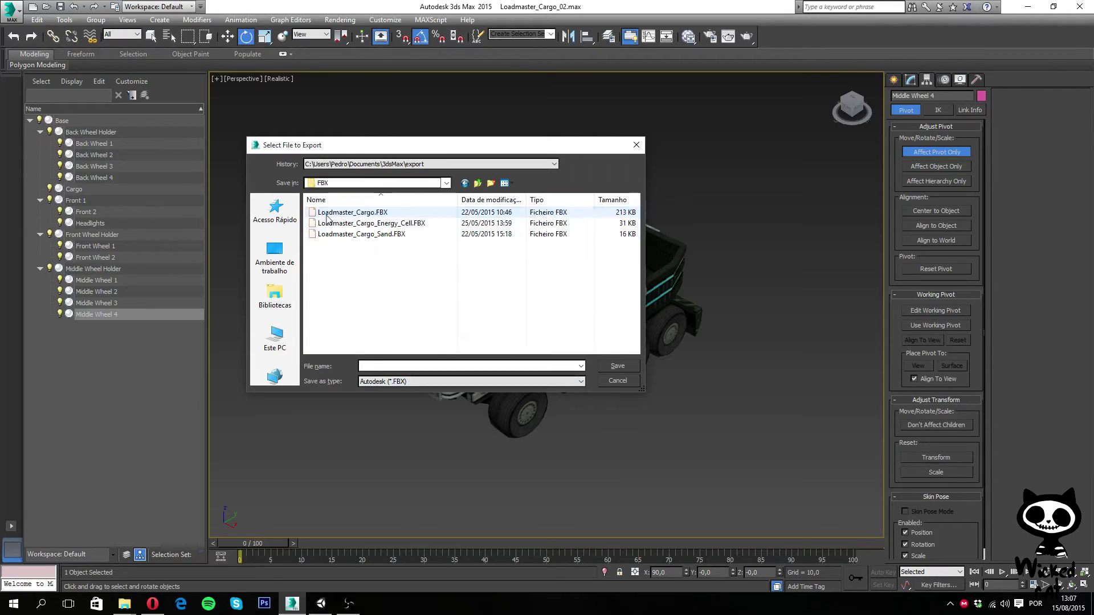
pyautogui.click(365, 213)
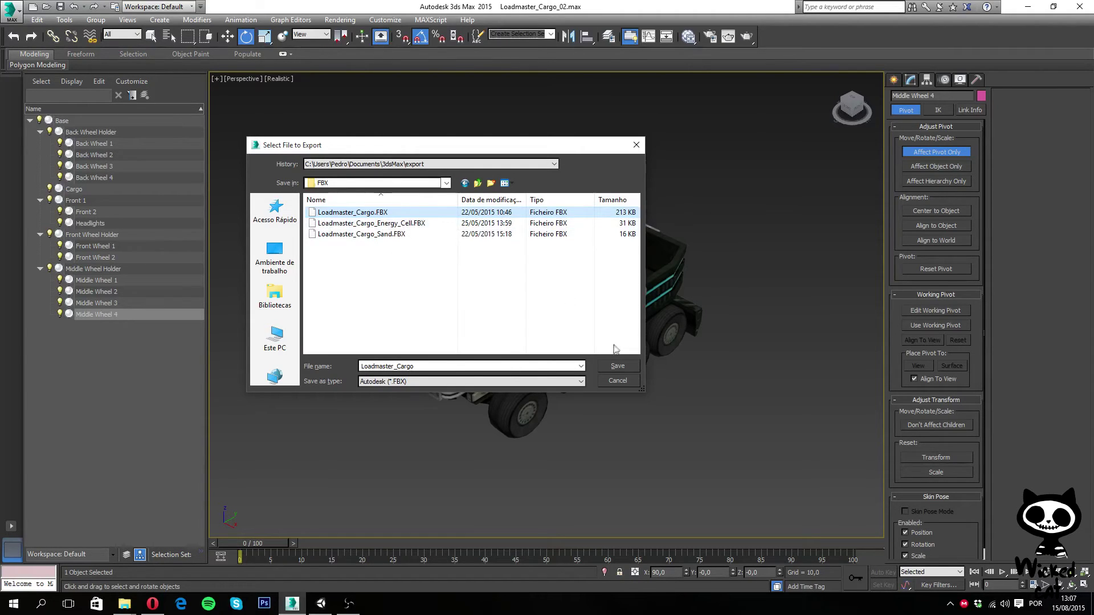
pyautogui.click(615, 366)
pyautogui.click(614, 344)
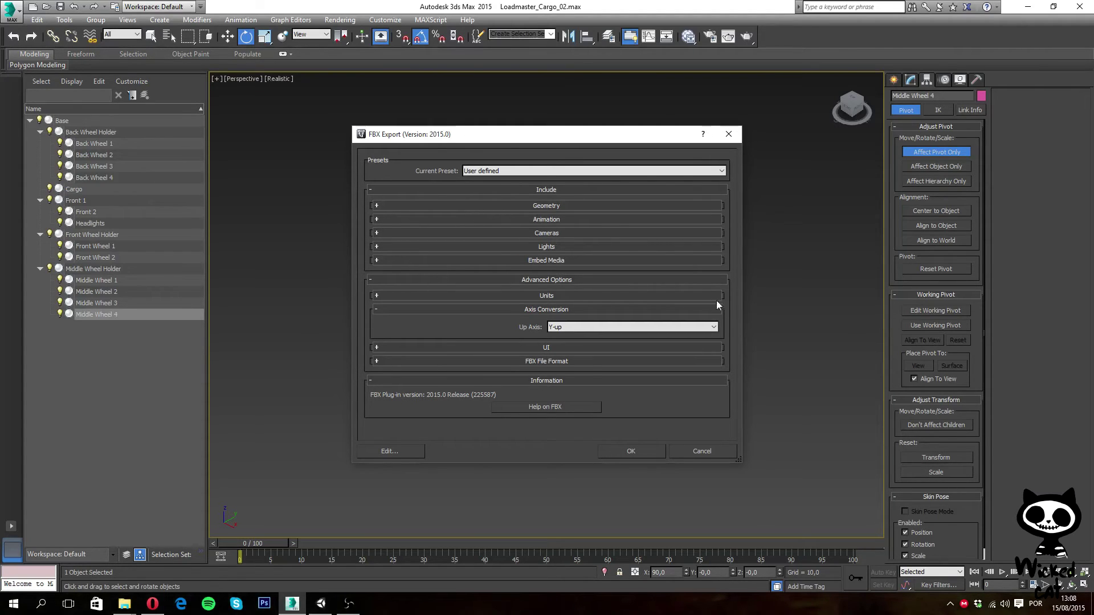
# - Review the Embed Media and Animation options in the FBX export settings
pyautogui.click(377, 260)
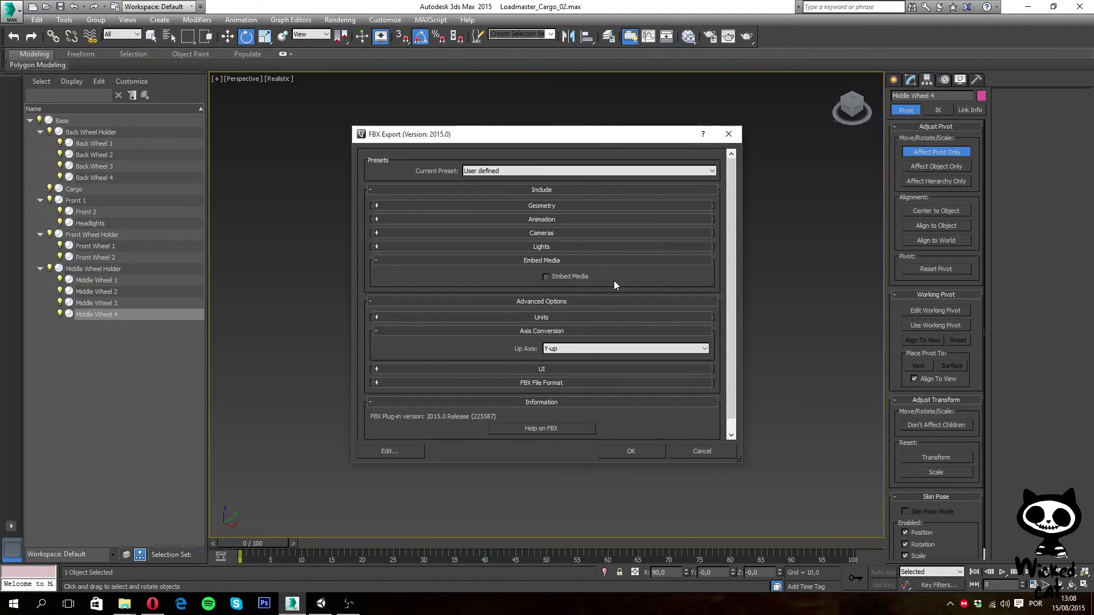
pyautogui.click(375, 260)
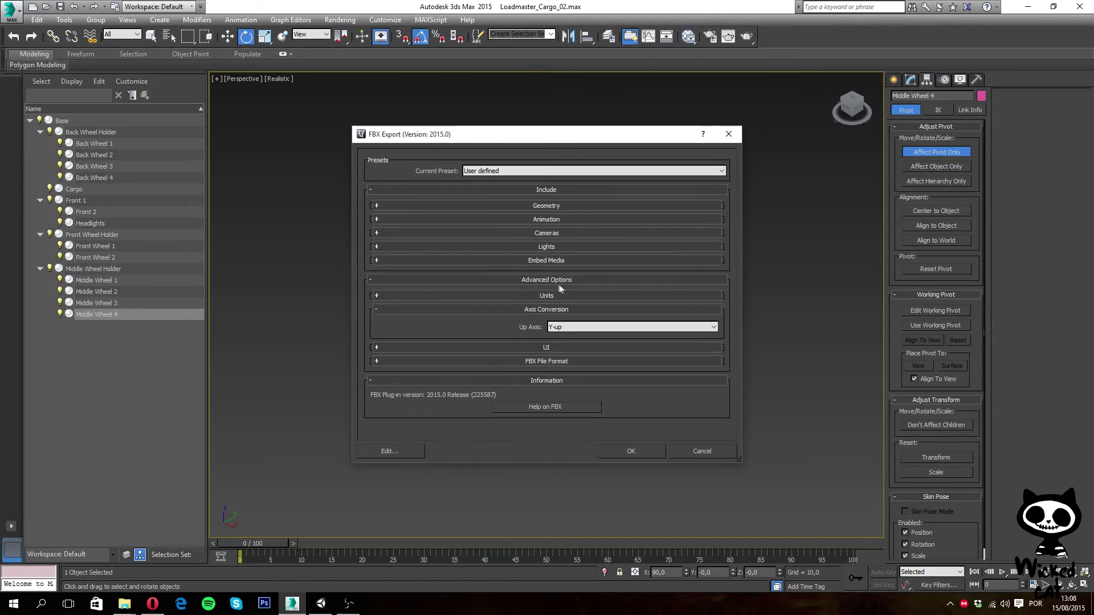
pyautogui.click(377, 219)
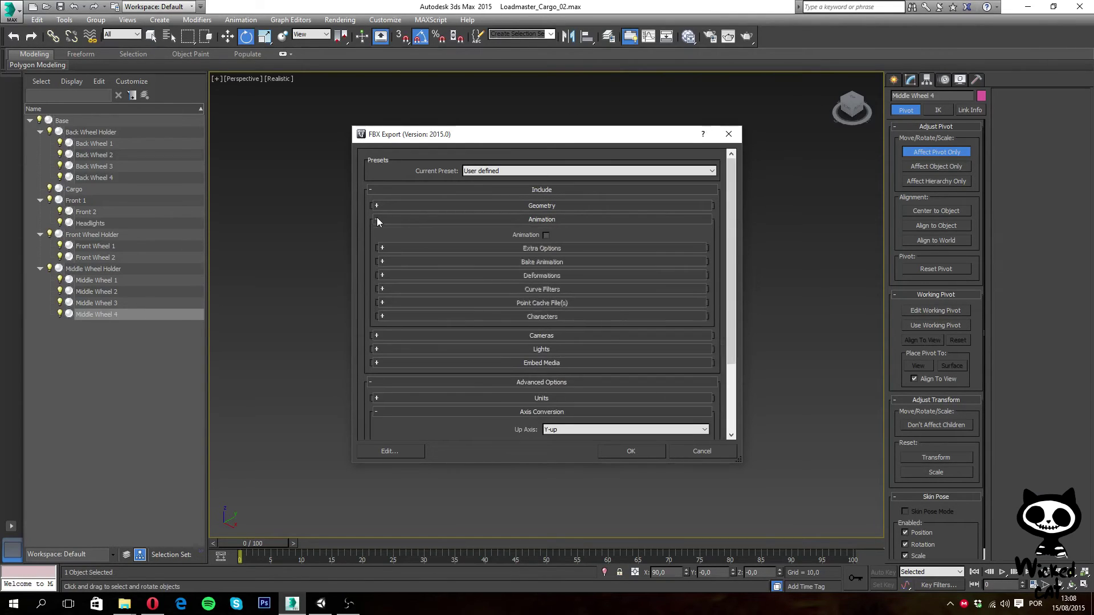
pyautogui.click(546, 234)
pyautogui.click(545, 234)
pyautogui.click(545, 235)
pyautogui.click(376, 219)
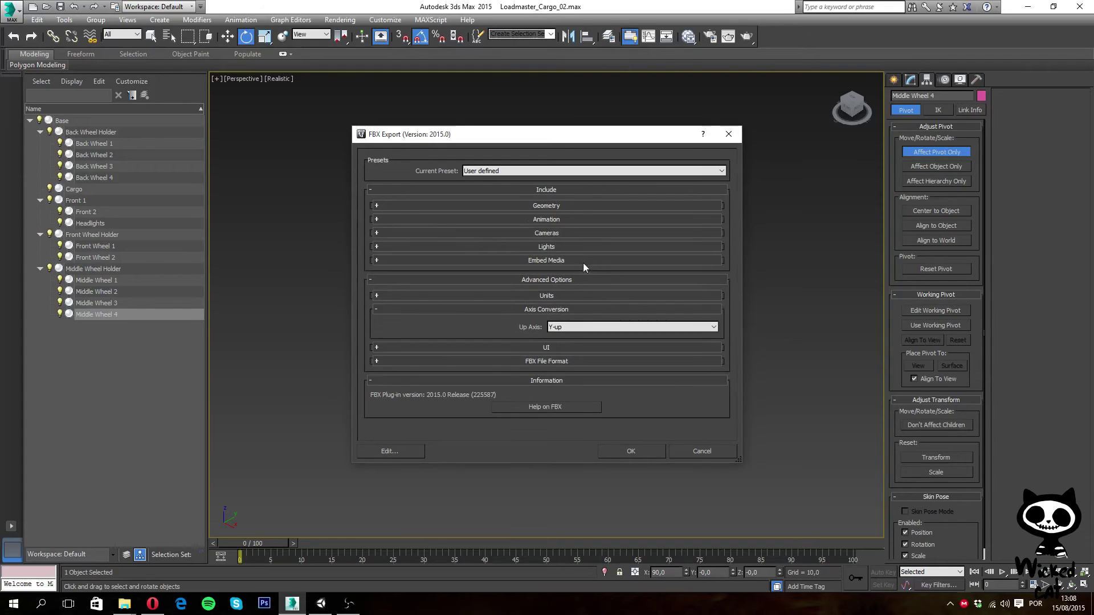
# - Set the up axis to Y-up in the axis conversion options and export the FBX file
pyautogui.click(377, 309)
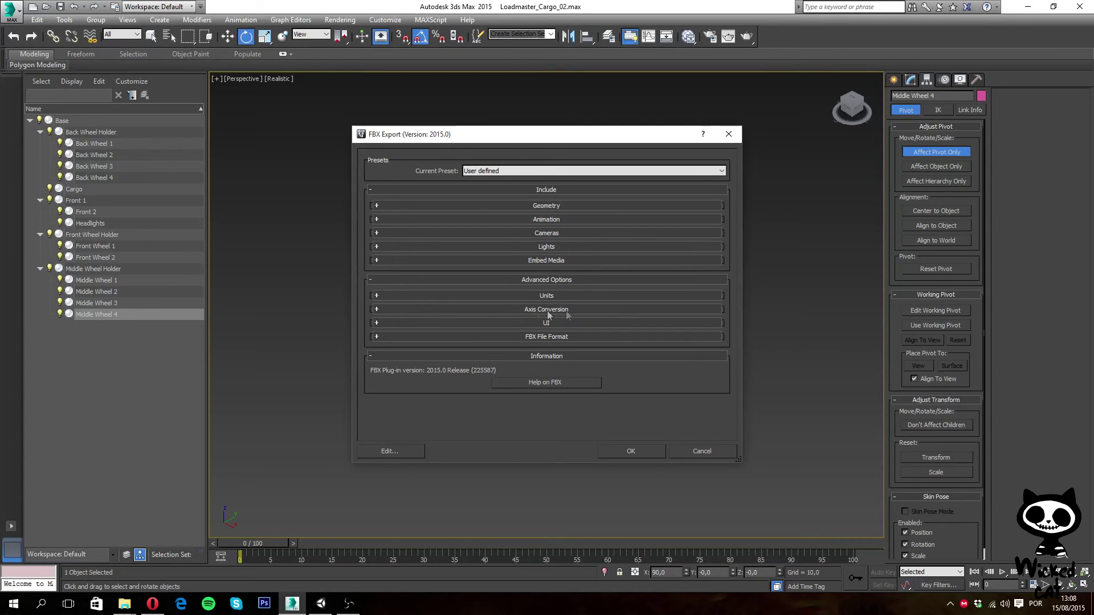
pyautogui.click(377, 308)
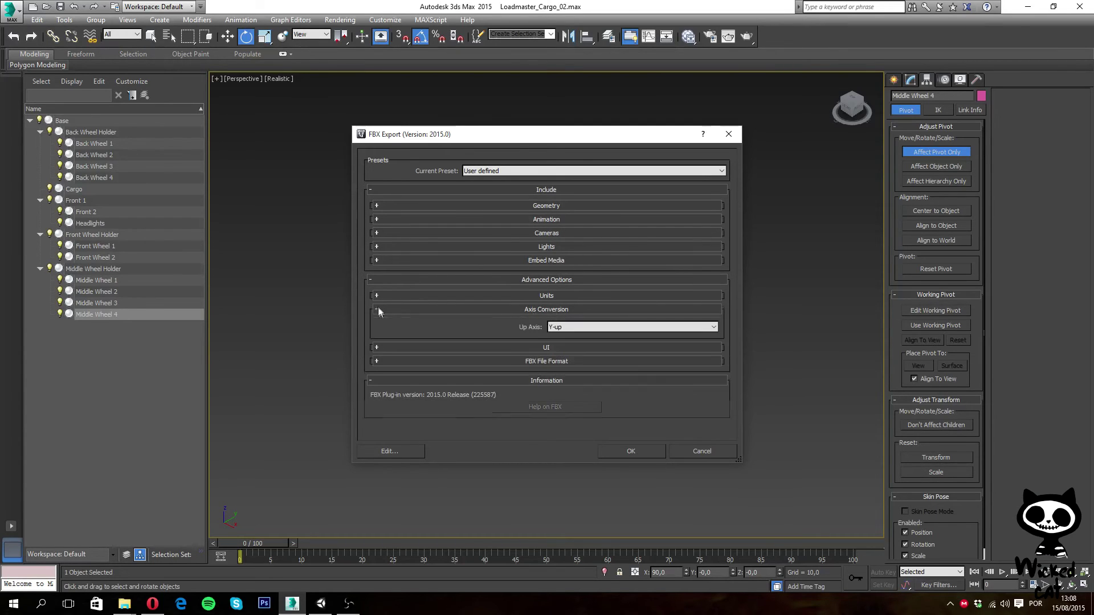
pyautogui.click(597, 329)
pyautogui.click(555, 335)
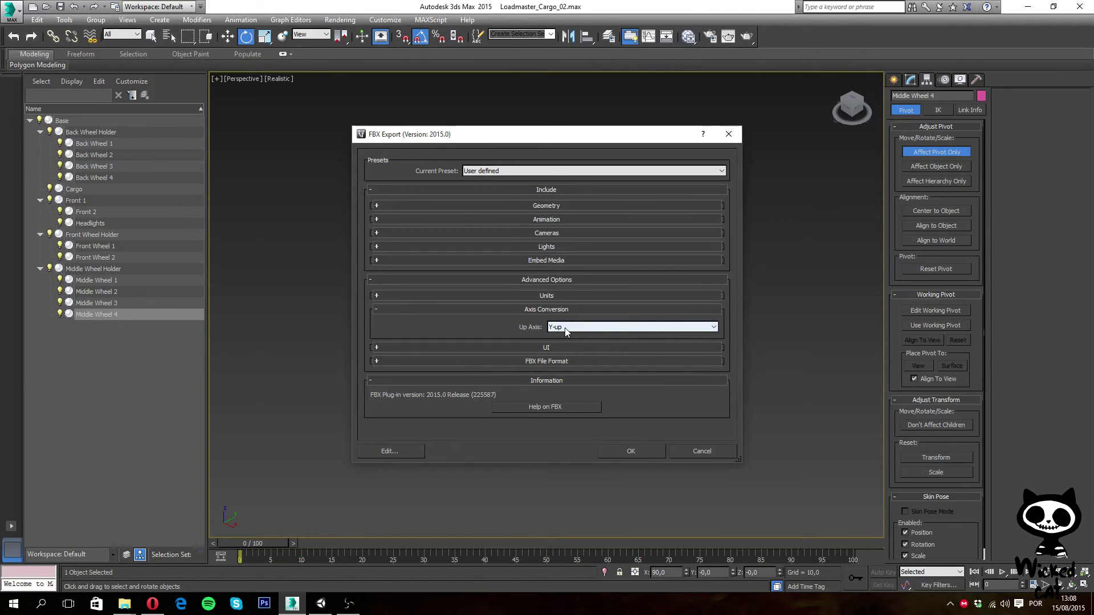
pyautogui.click(631, 451)
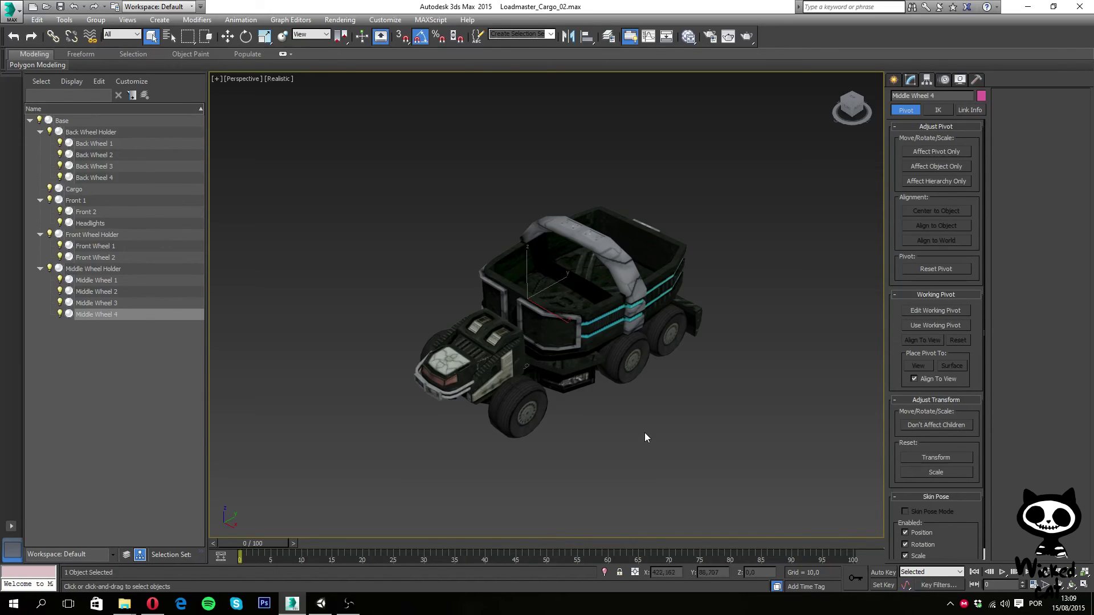
# - Switch to Unity and create a folder named Loadmaster Cargo in the project's Assets
pyautogui.click(320, 603)
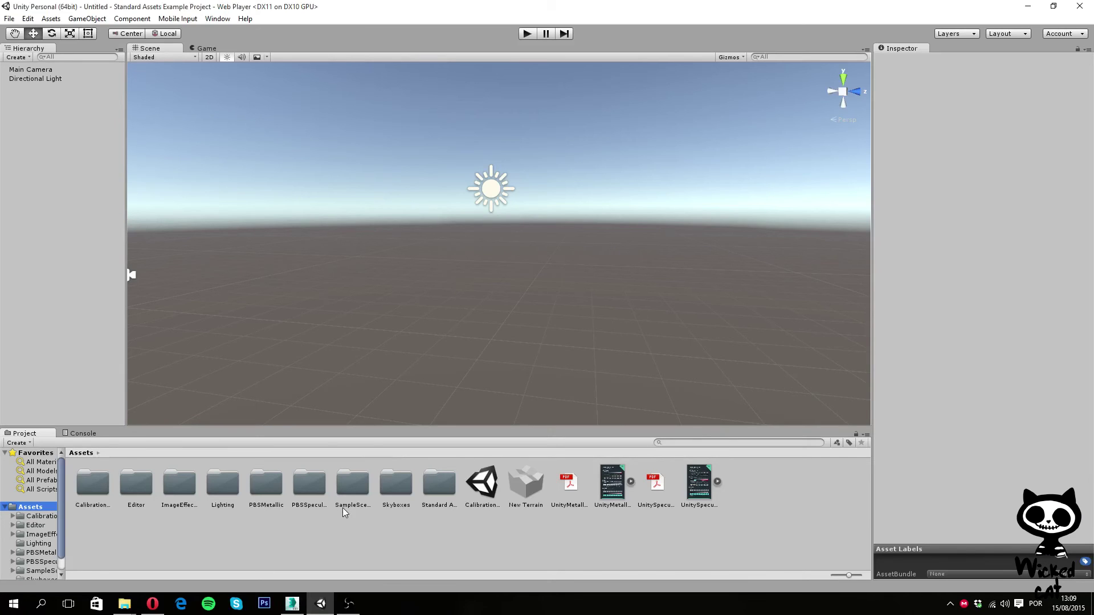
pyautogui.rightClick(354, 536)
pyautogui.moveTo(408, 345)
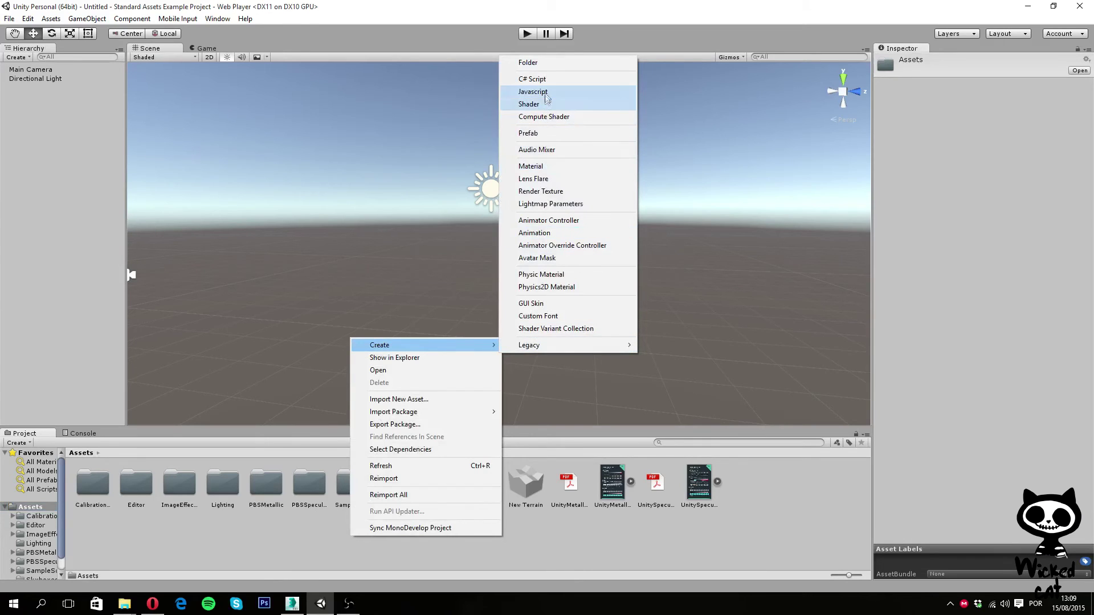
pyautogui.click(528, 63)
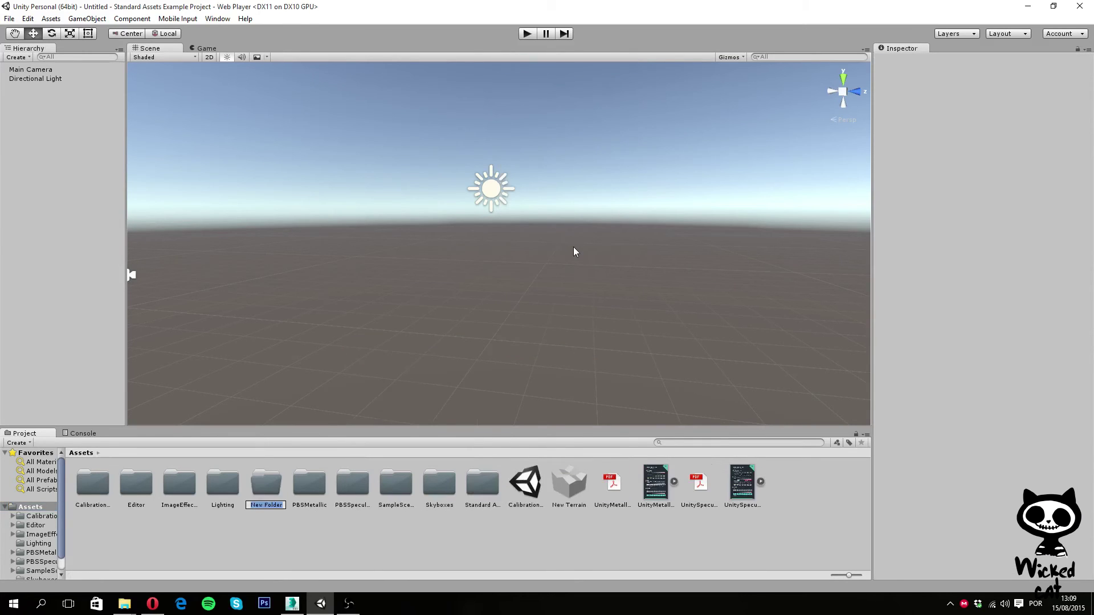
pyautogui.write('Loadmaster')
pyautogui.write(' Carg')
pyautogui.write('o')
pyautogui.press('Return')
# - Open the Loadmaster Cargo folder and create a subfolder named Mesh in it
pyautogui.doubleClick(268, 489)
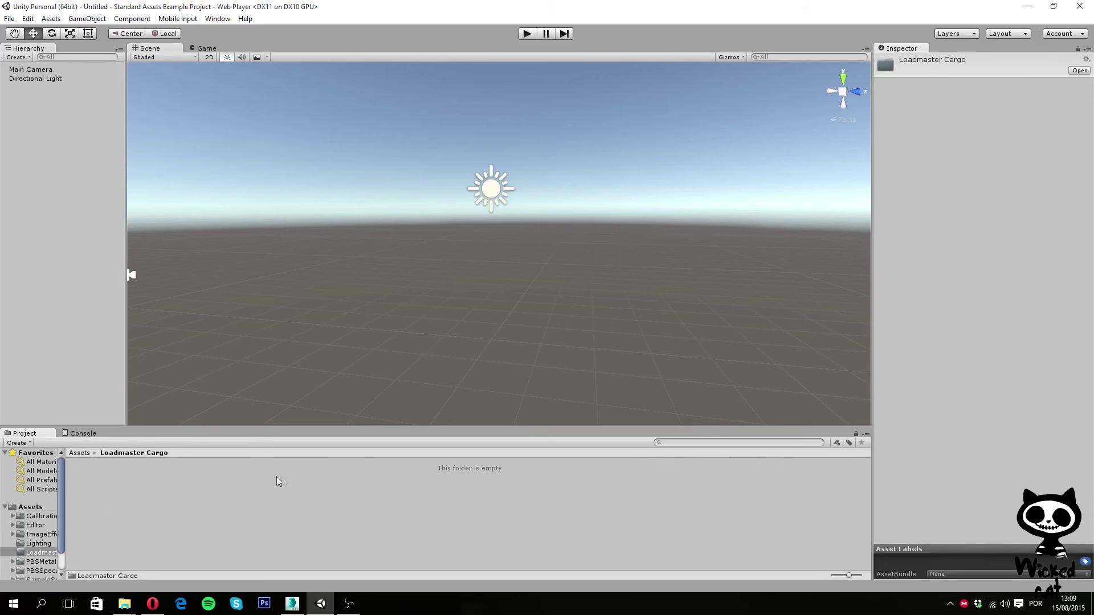
pyautogui.rightClick(215, 483)
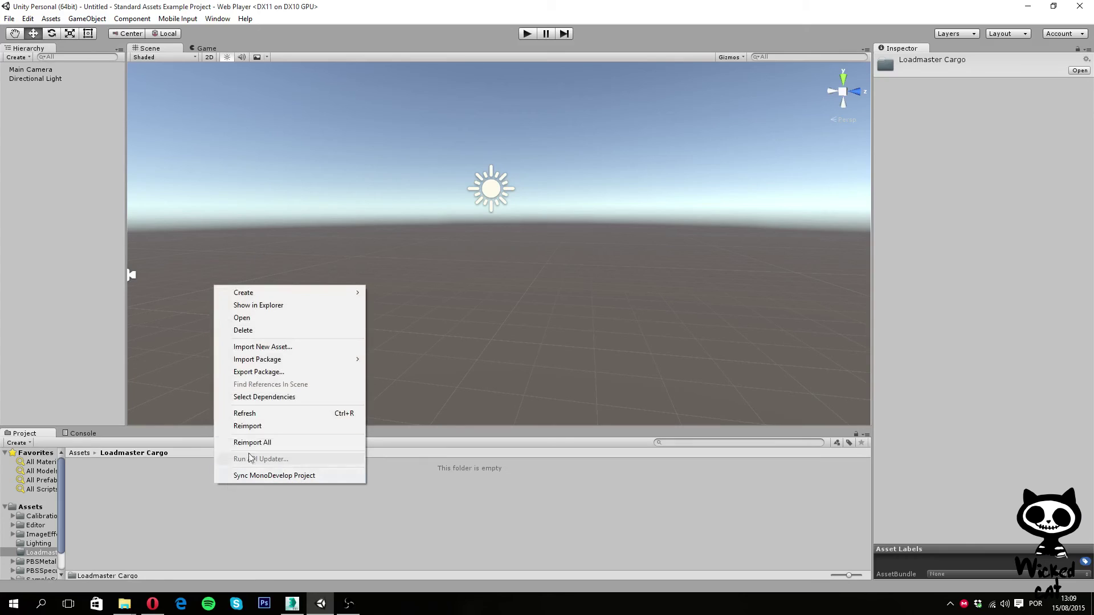
pyautogui.moveTo(286, 296)
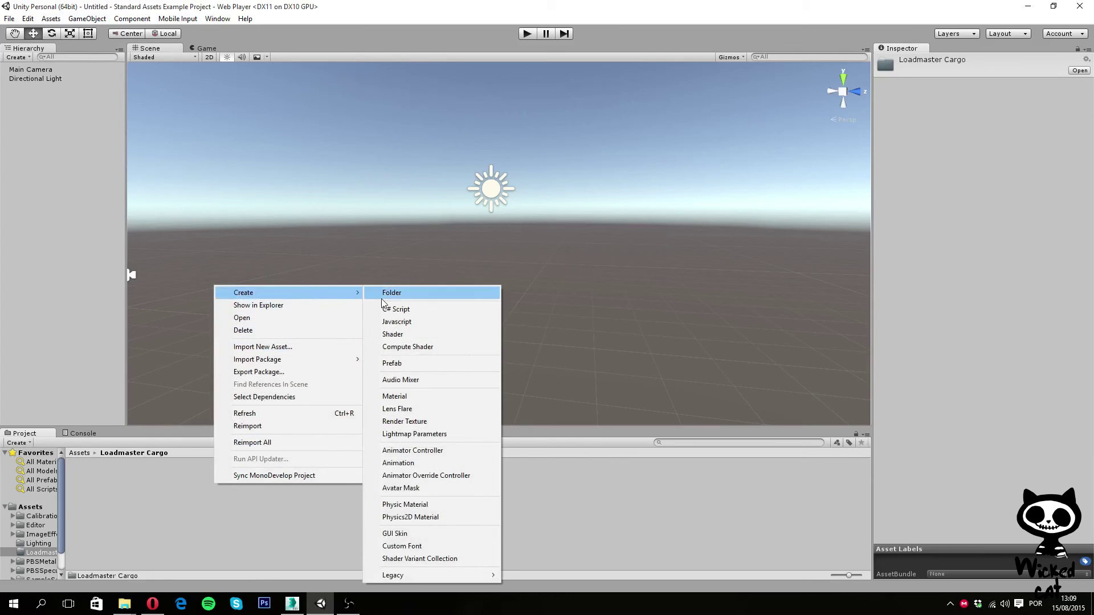
pyautogui.click(381, 296)
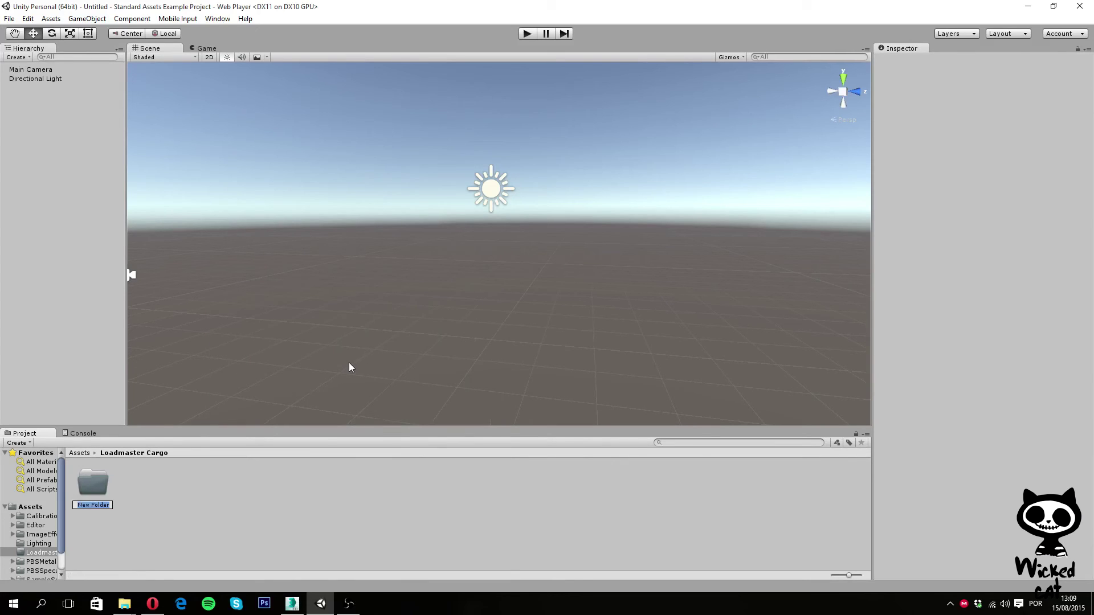
pyautogui.write('Mesh')
pyautogui.press('Return')
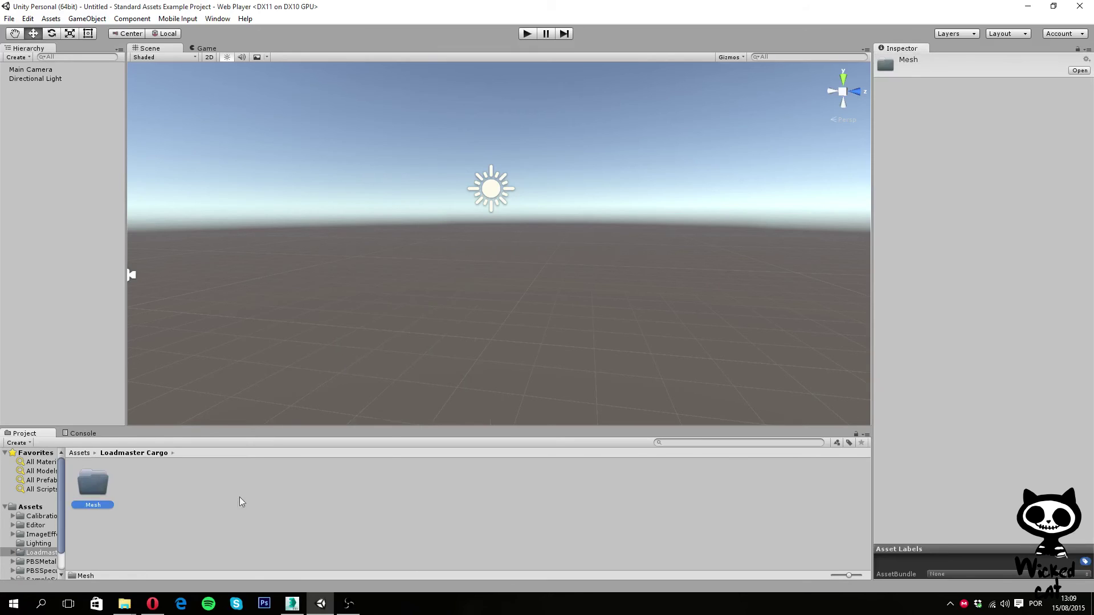
# - Create a subfolder named Textures in the Loadmaster Cargo folder
pyautogui.rightClick(239, 497)
pyautogui.moveTo(319, 313)
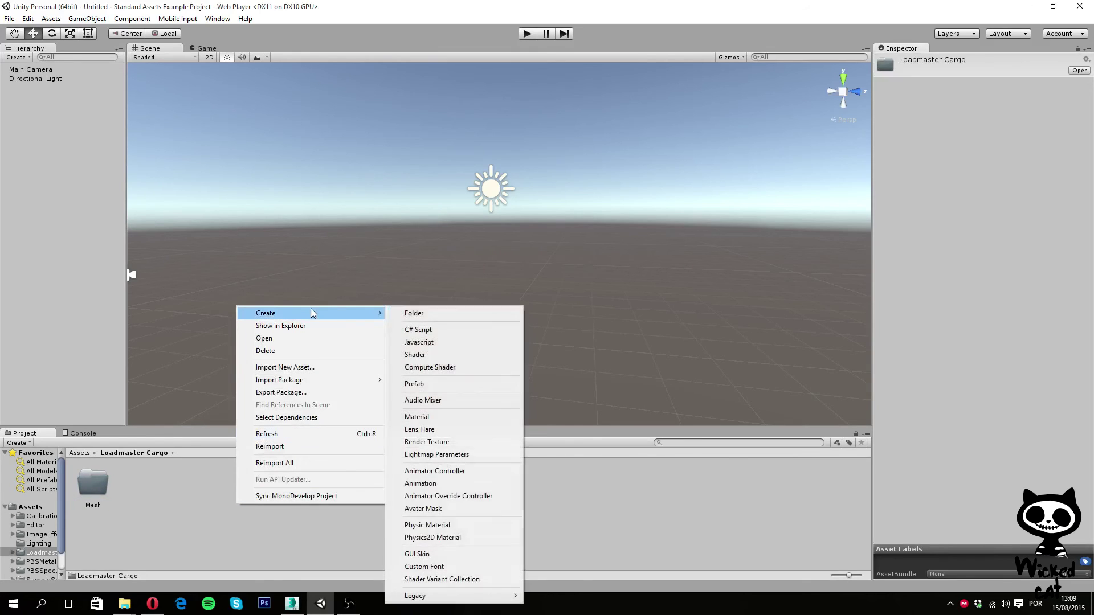
pyautogui.click(427, 318)
pyautogui.write('Textures')
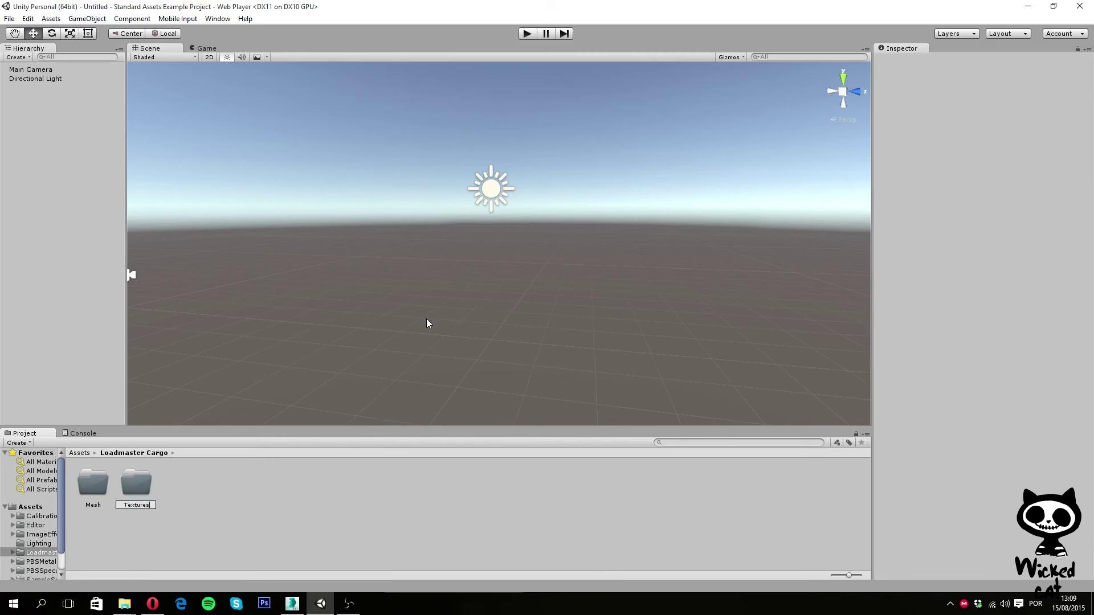
pyautogui.press('Return')
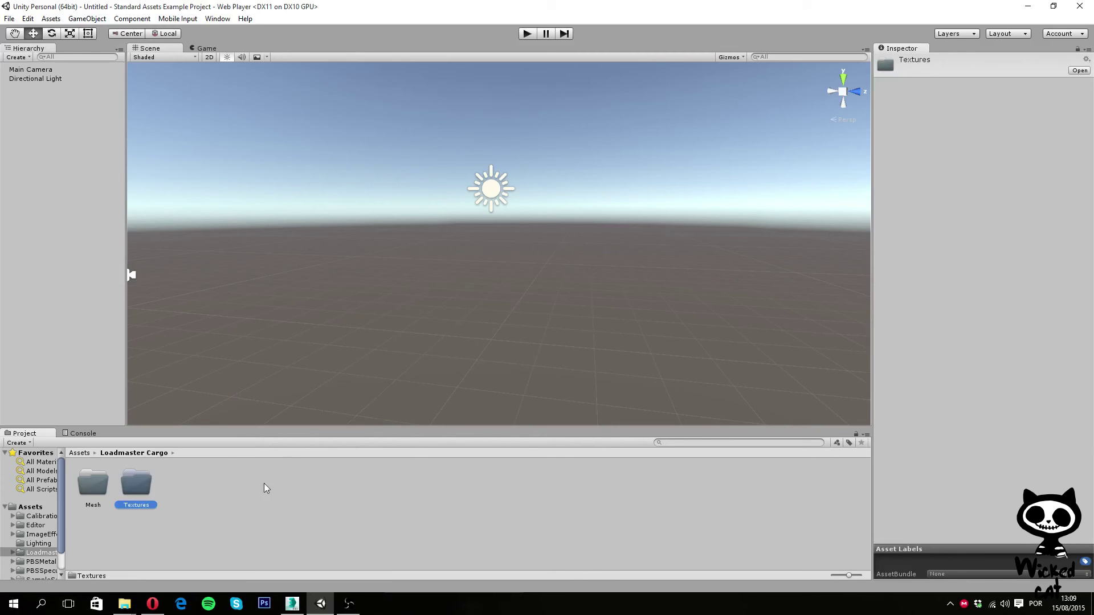
# - Create a subfolder named Materials in the Loadmaster Cargo folder
pyautogui.rightClick(263, 486)
pyautogui.moveTo(326, 297)
pyautogui.click(427, 297)
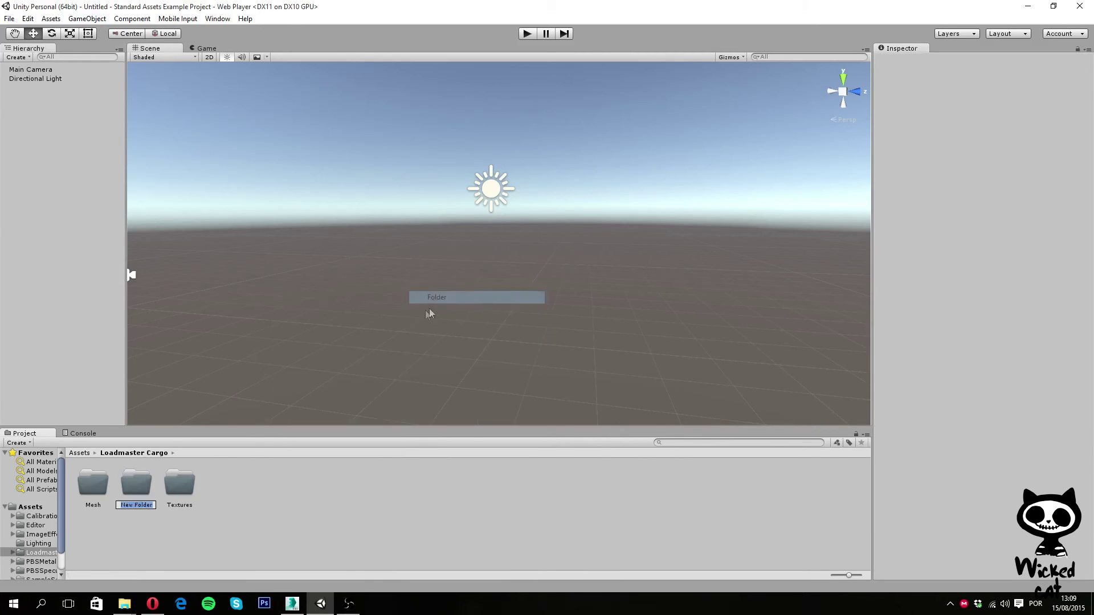
pyautogui.write('Materials')
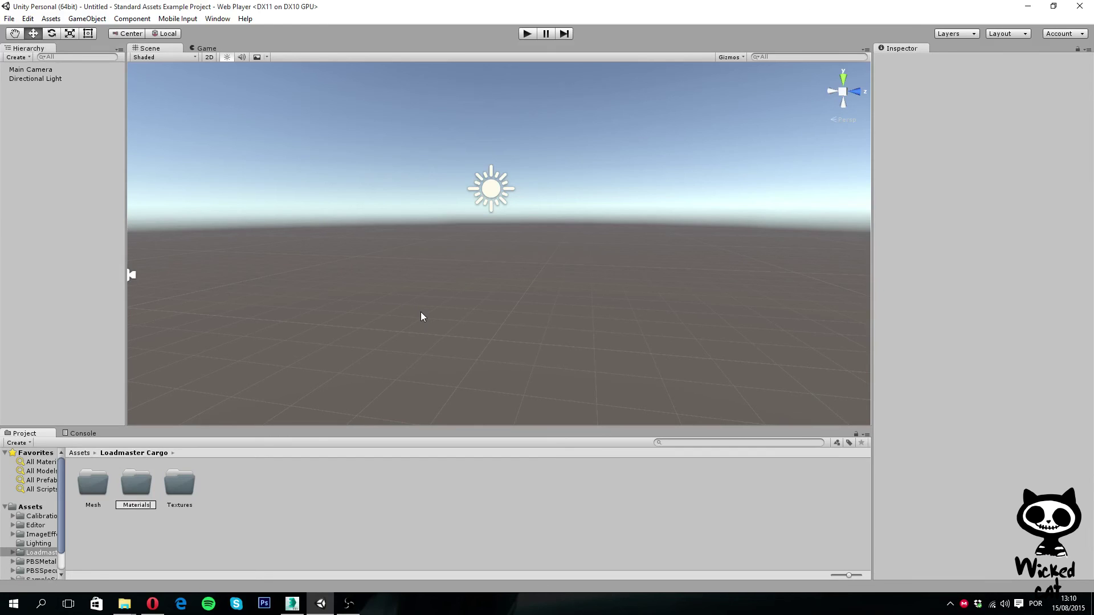
pyautogui.press('Return')
# - Create a subfolder named Prefabs in the Loadmaster Cargo folder
pyautogui.rightClick(254, 494)
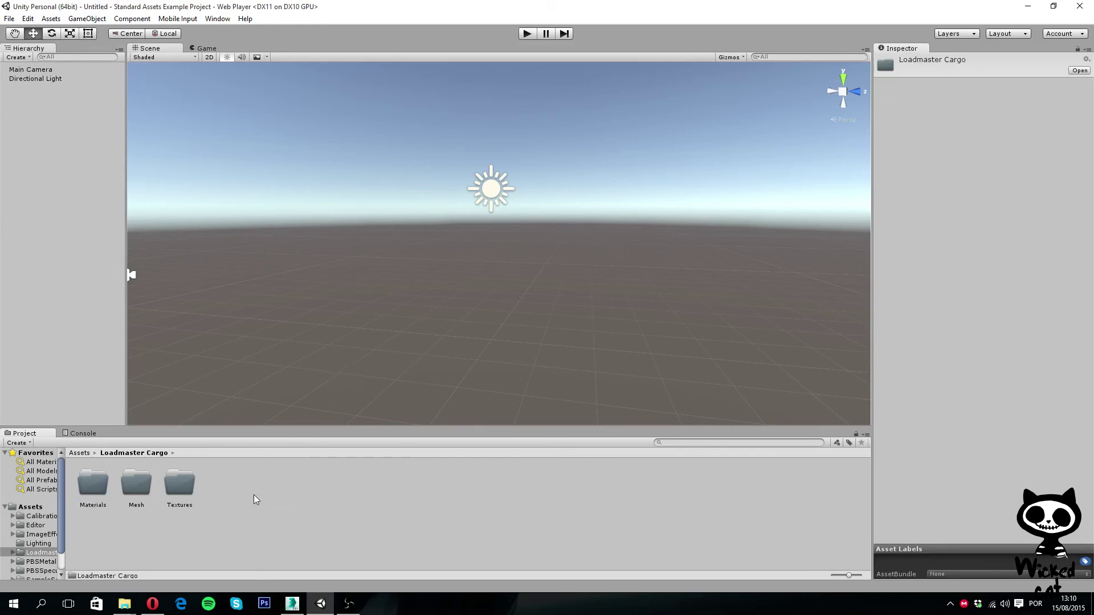
pyautogui.moveTo(322, 306)
pyautogui.click(427, 304)
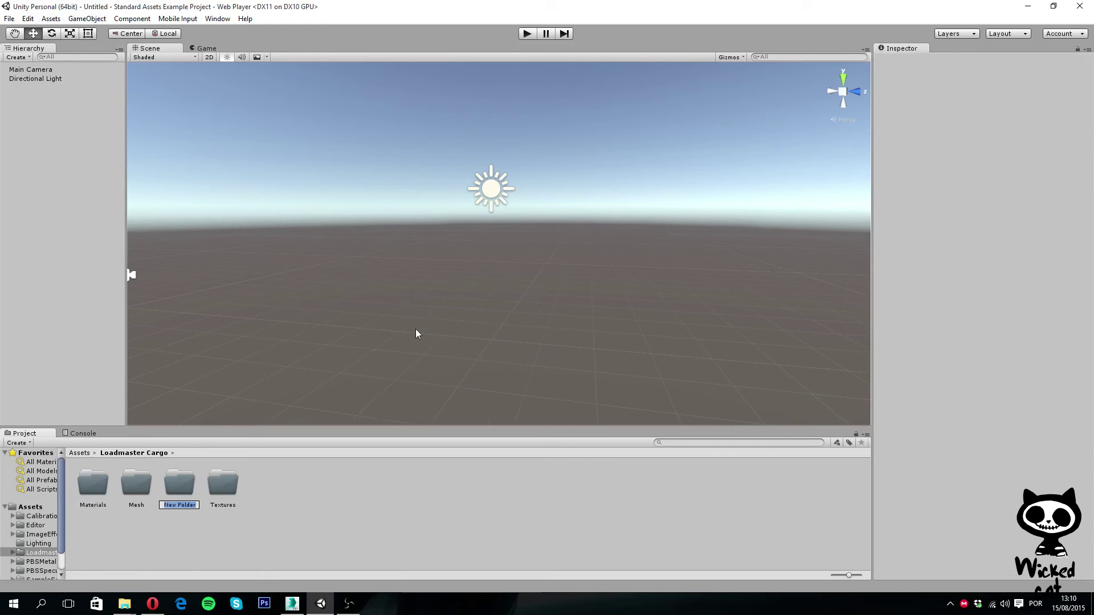
pyautogui.write('Prefabs')
pyautogui.press('Return')
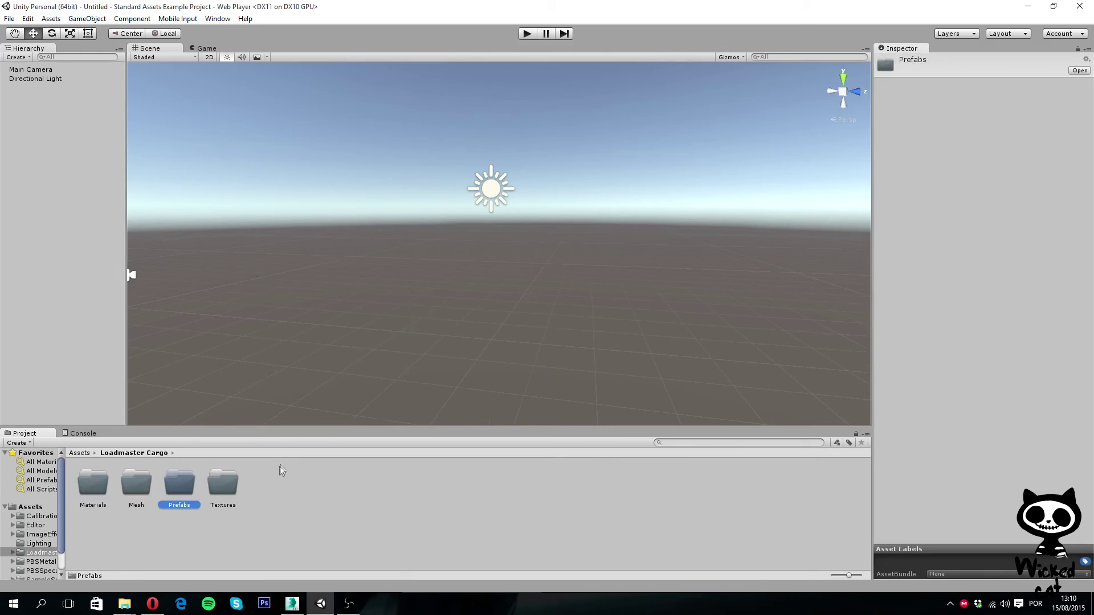
# - Create a subfolder named Scripts in the Loadmaster Cargo folder
pyautogui.rightClick(280, 475)
pyautogui.moveTo(349, 289)
pyautogui.click(442, 289)
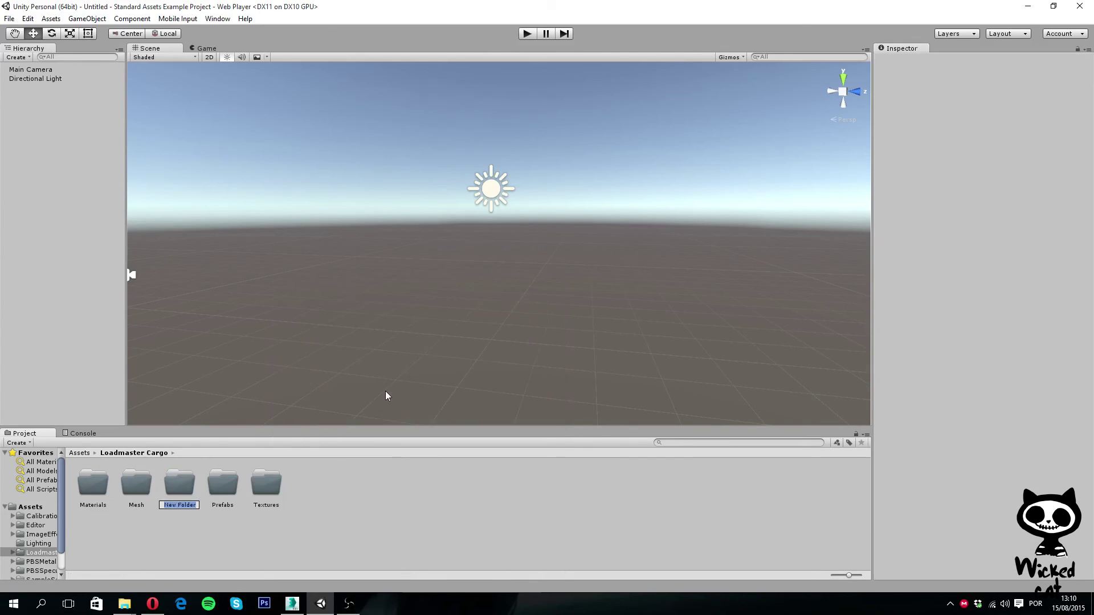
pyautogui.write('Scripts')
pyautogui.press('Return')
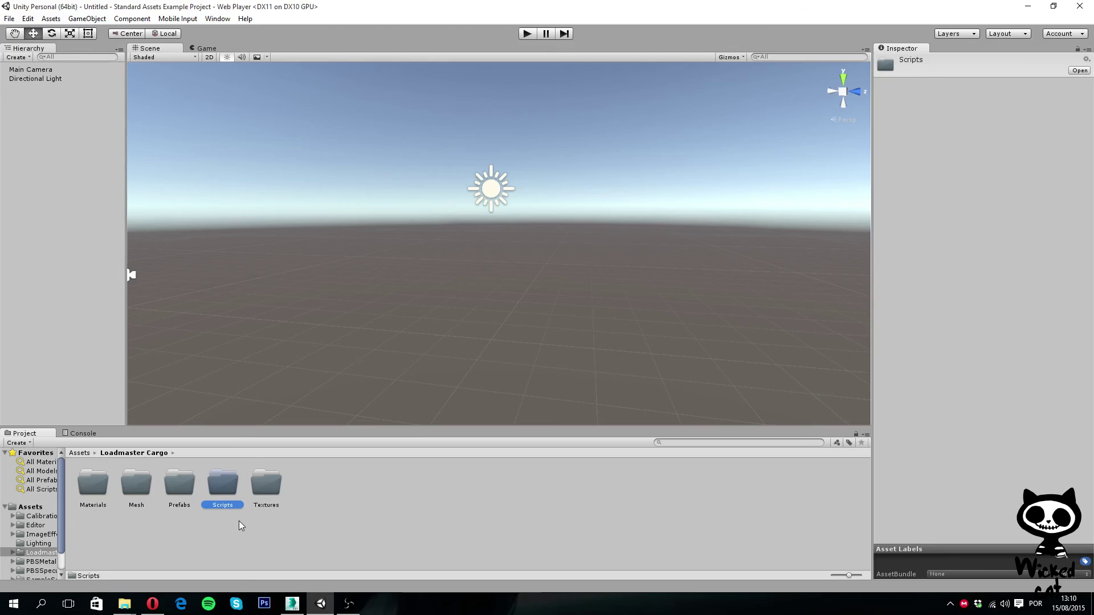
# - Import Loadmaster_Cargo.FBX from the drive's Loadmaster Cargo FBX folder into the project's Mesh folder and place the model in the scene
pyautogui.doubleClick(136, 484)
pyautogui.moveTo(124, 604)
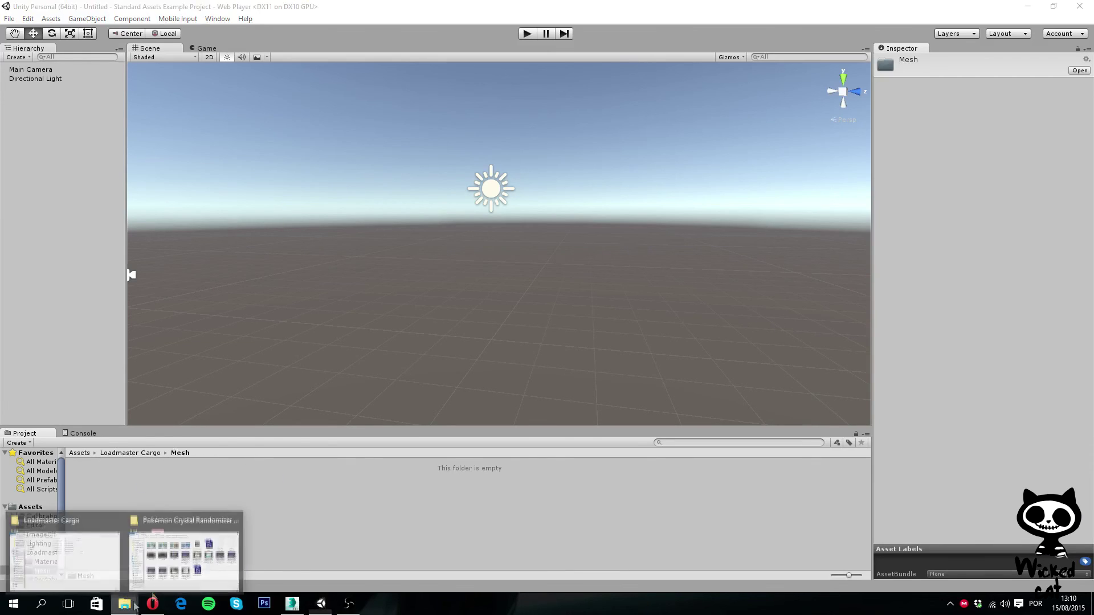
pyautogui.click(74, 547)
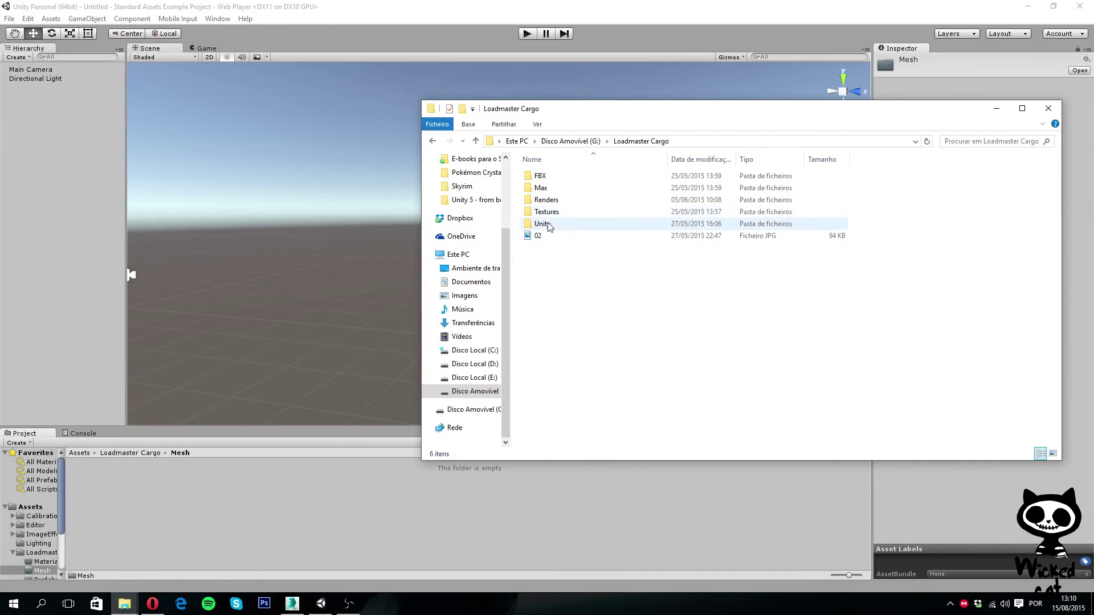
pyautogui.doubleClick(540, 176)
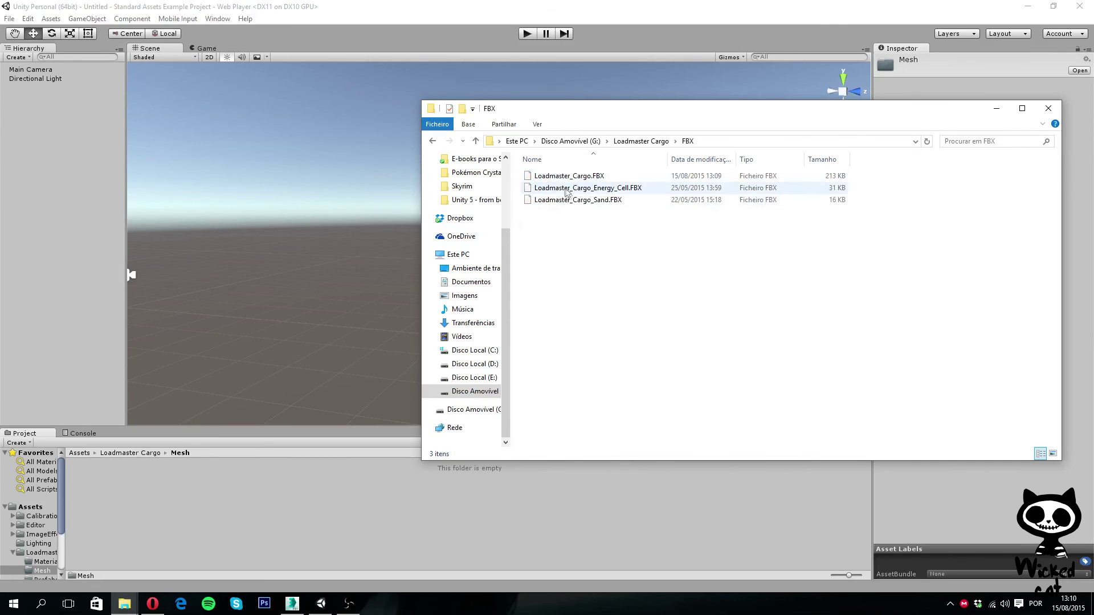
pyautogui.moveTo(564, 176); pyautogui.dragTo(128, 509)
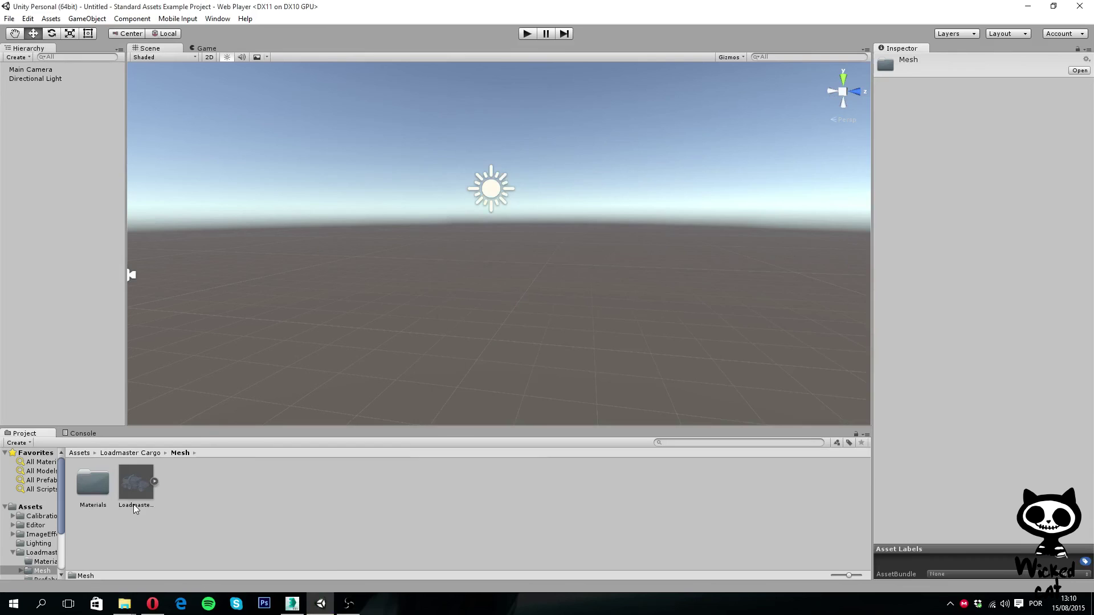
pyautogui.click(150, 497)
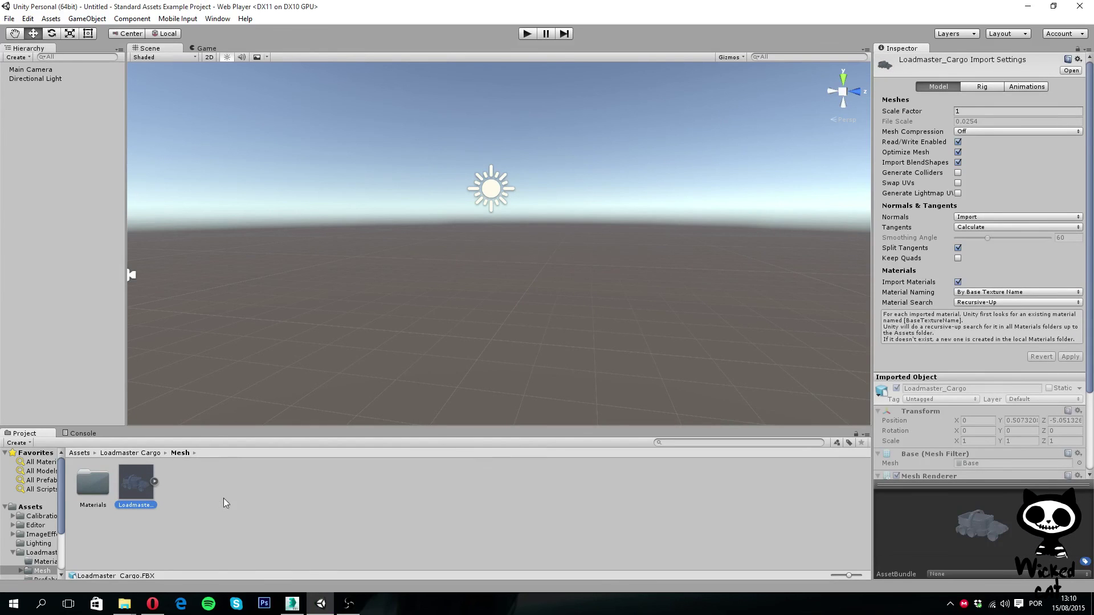
pyautogui.moveTo(132, 484); pyautogui.dragTo(346, 266)
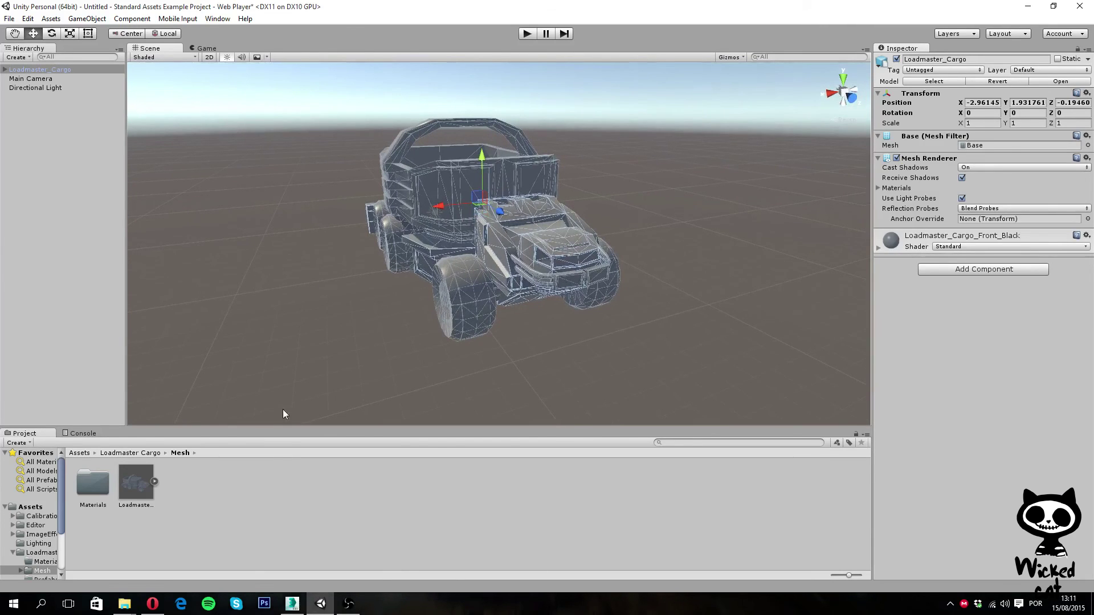
# - Delete the Materials folder inside the Mesh folder
pyautogui.click(106, 478)
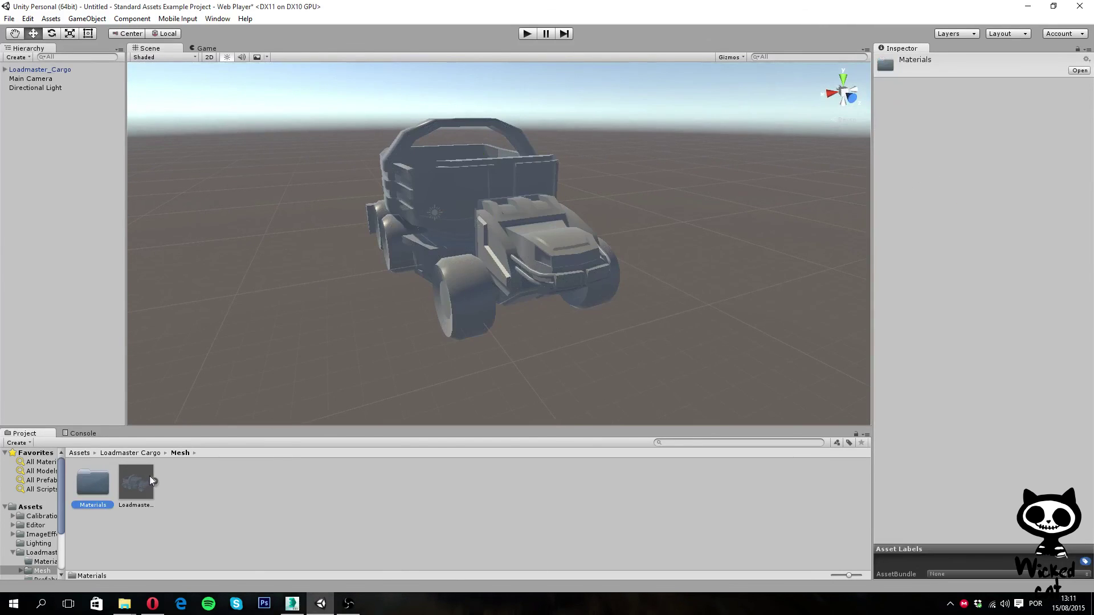
pyautogui.press('Delete')
pyautogui.click(578, 328)
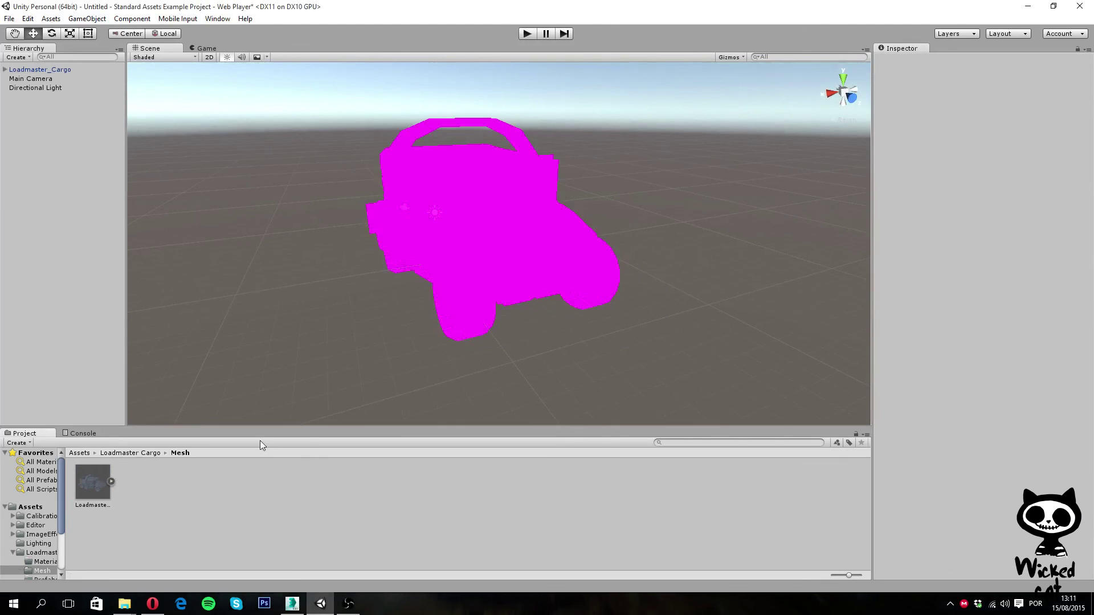
pyautogui.moveTo(395, 338); pyautogui.dragTo(472, 332, button='right')
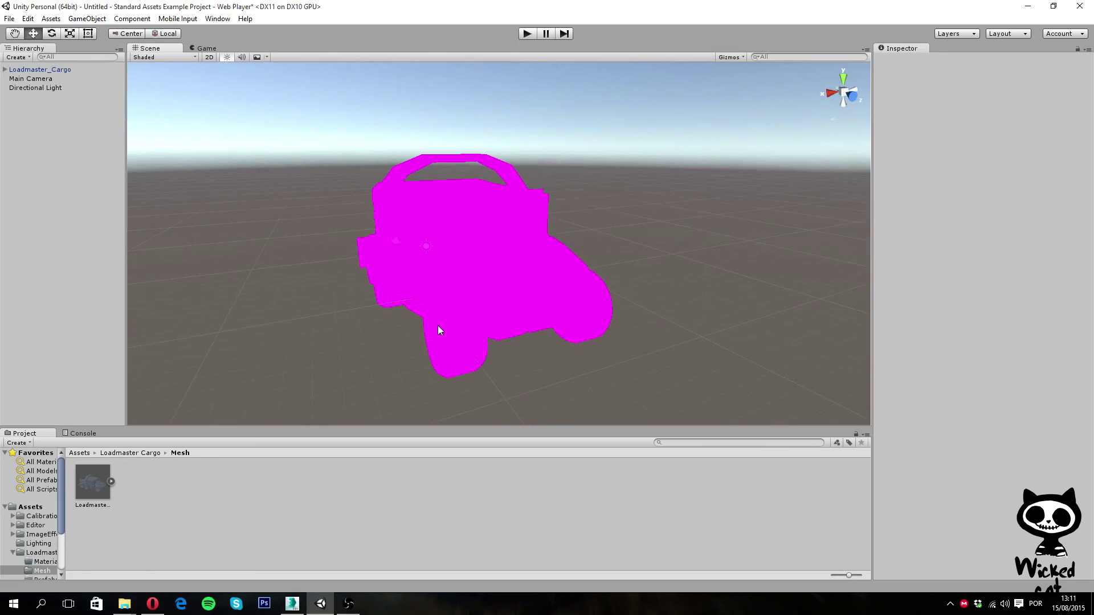
pyautogui.moveTo(468, 352)
pyautogui.mouseDown(button='right')
pyautogui.moveTo(508, 313)
pyautogui.moveTo(476, 358)
pyautogui.mouseUp(button='right')
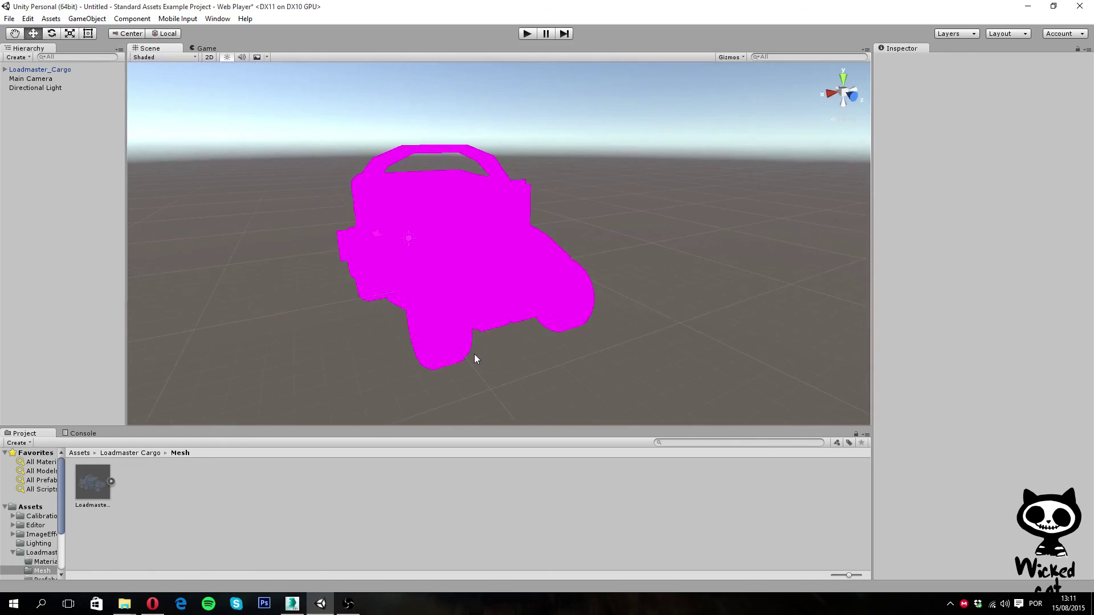